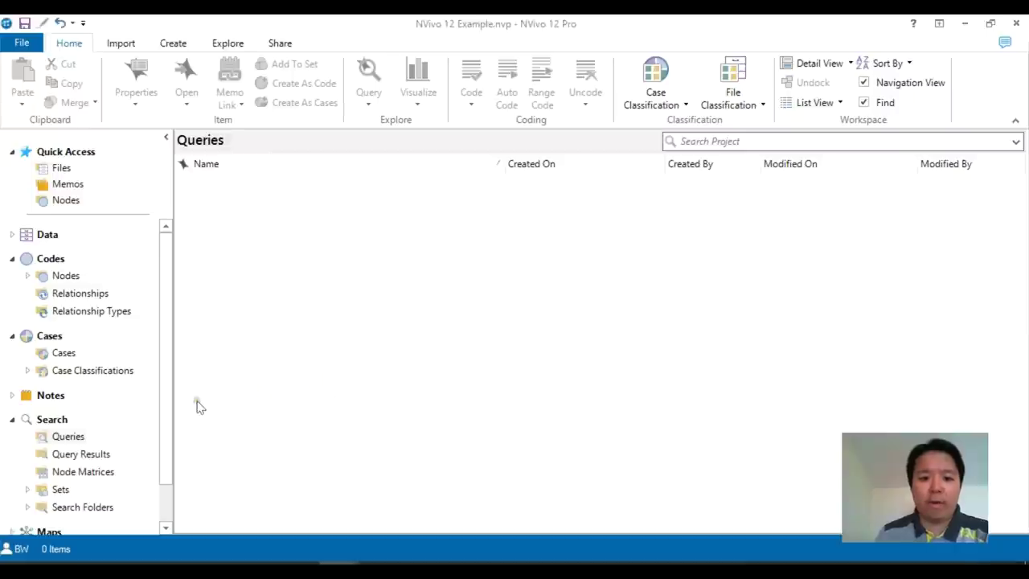
Step: Create a new Matrix Coding Query from the Explore tab and widen its criteria panel
left_click(69, 436)
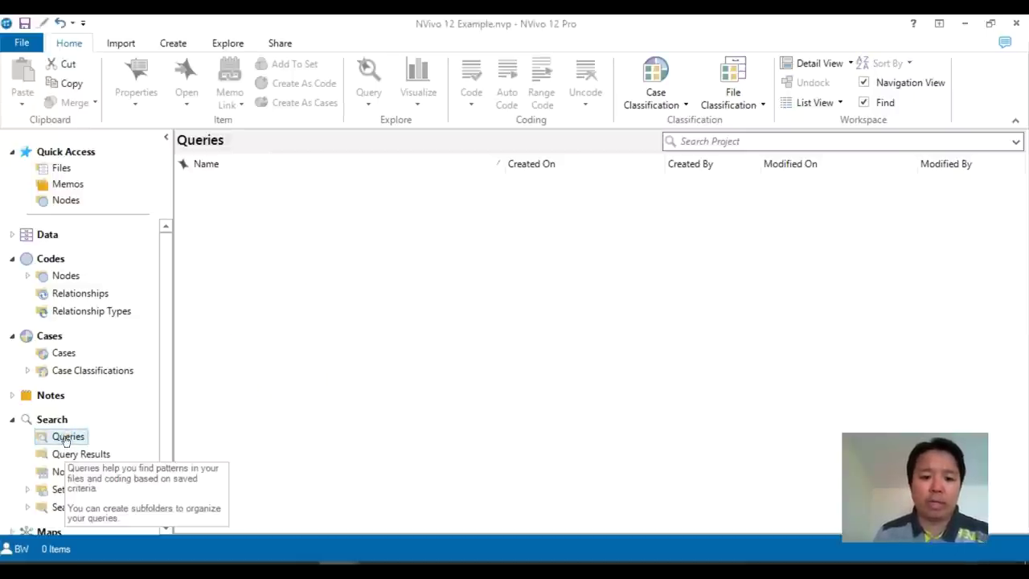
left_click(241, 46)
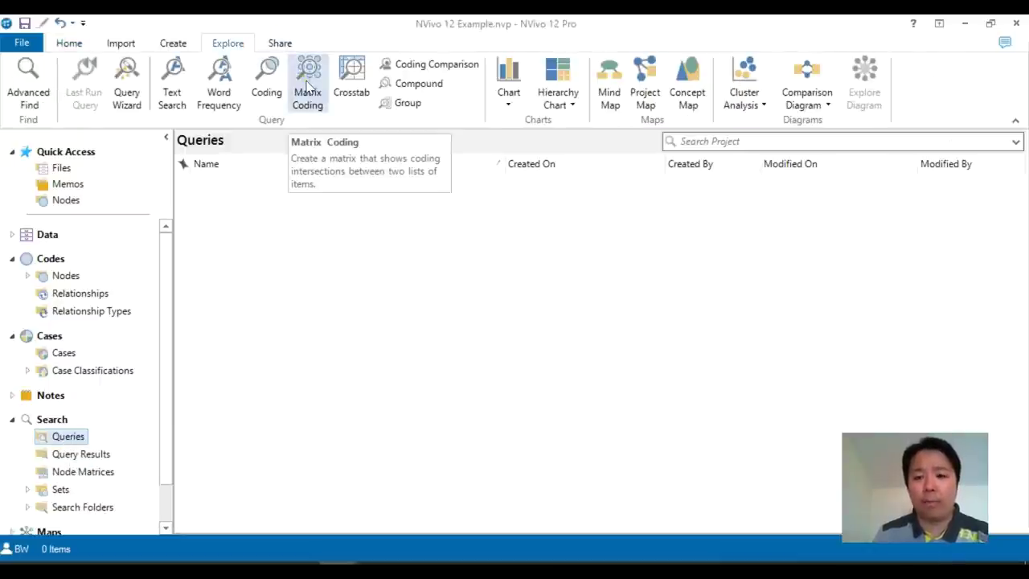
left_click(308, 86)
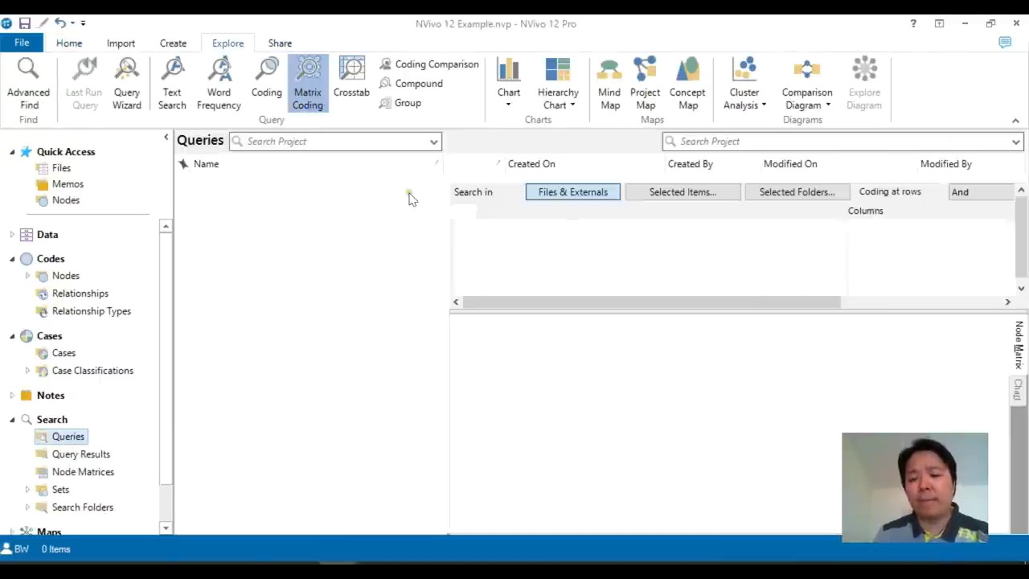
left_click_drag(448, 234, 350, 238)
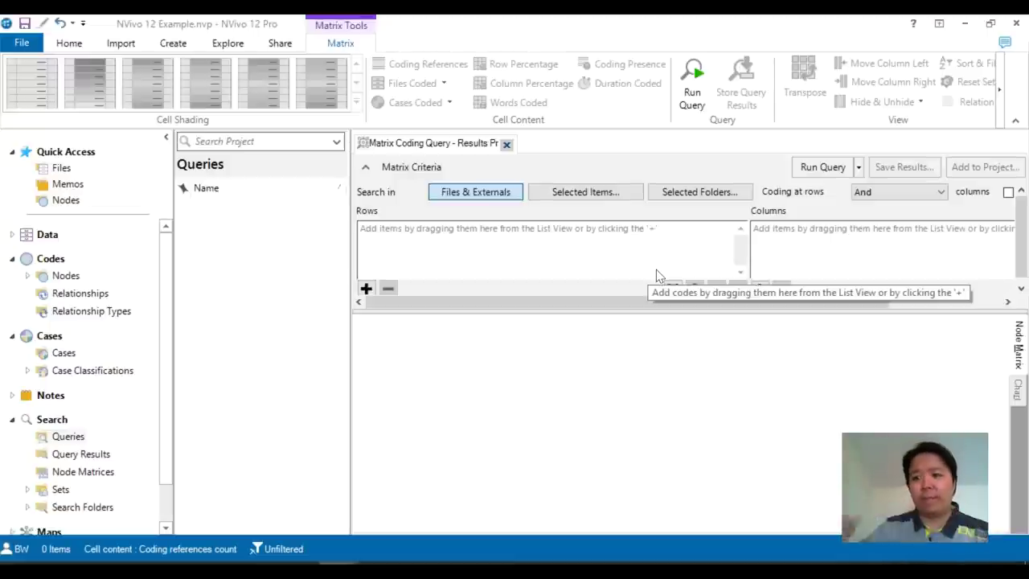
left_click(872, 201)
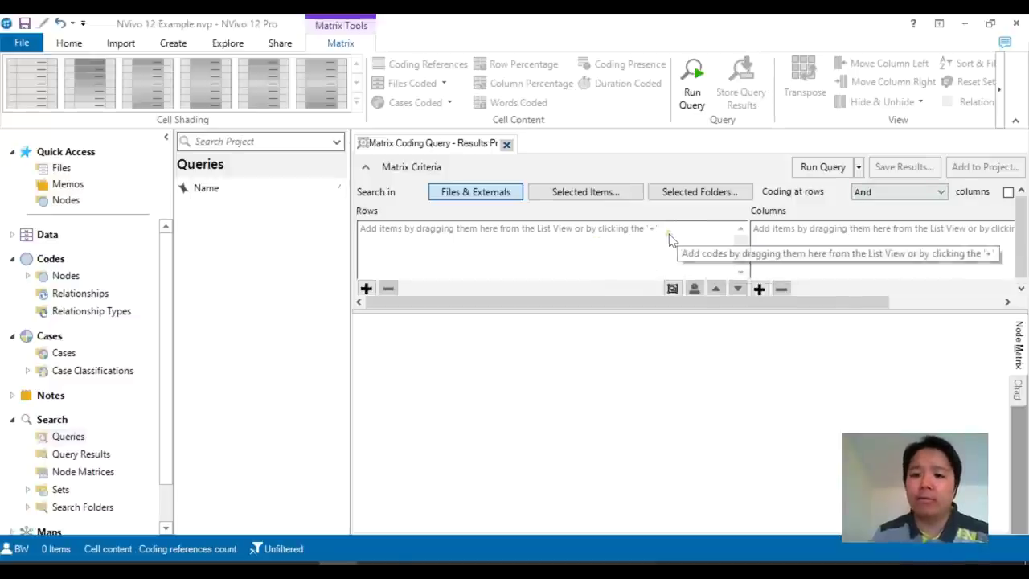
left_click(367, 288)
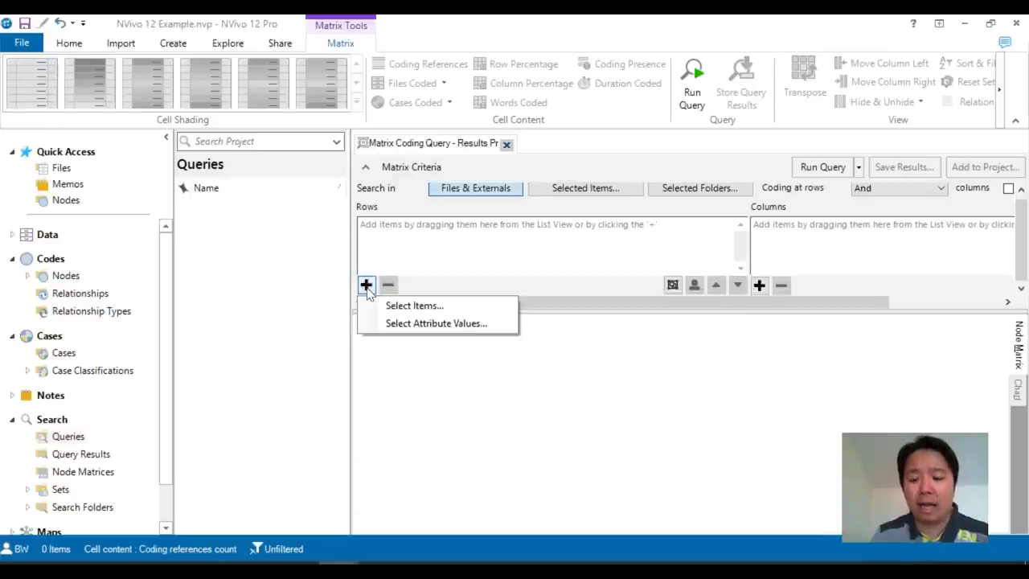
Step: Add Theme 1, Definition of volunteering, Experiences of volunteering, Future aspirations and Have a lot of time as rows
left_click(420, 307)
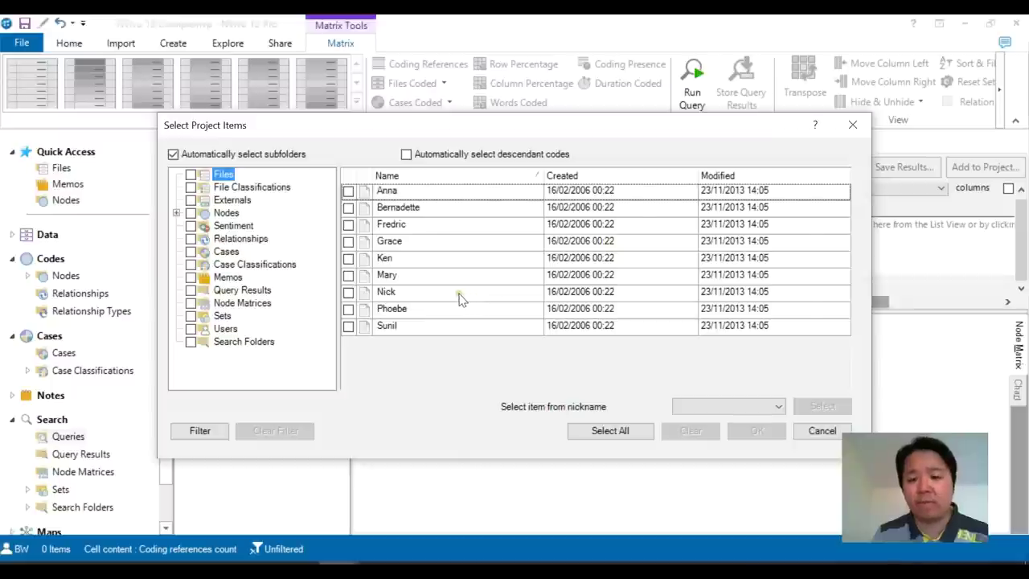
key("Down")
key("Down")
key("Down")
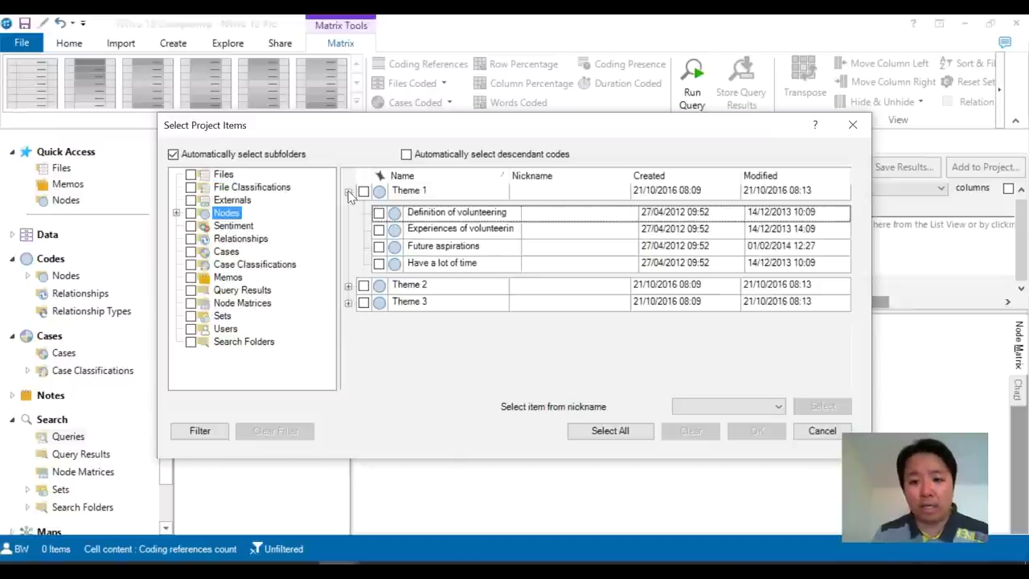
left_click(364, 191)
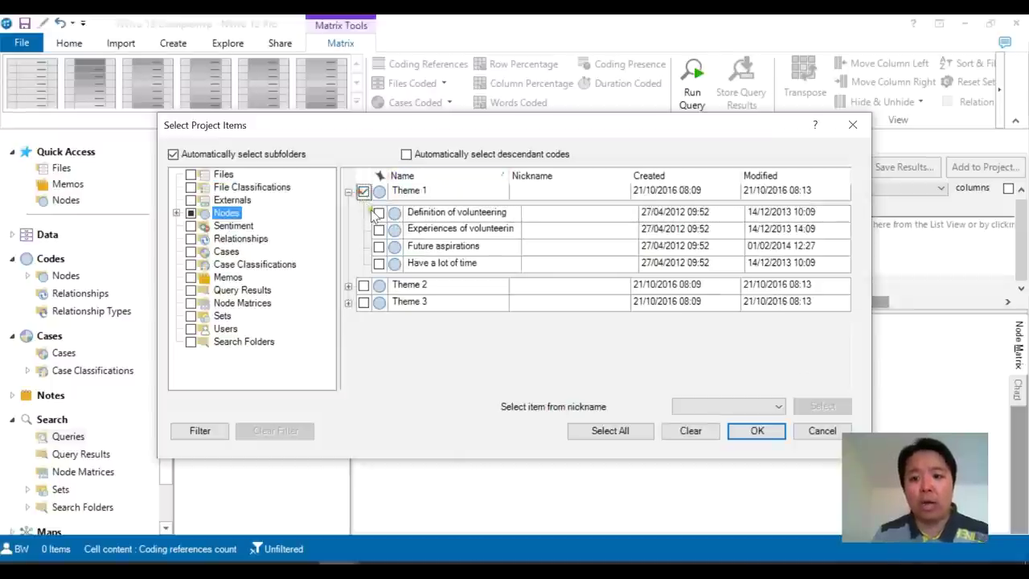
left_click(378, 212)
left_click(379, 230)
left_click(379, 246)
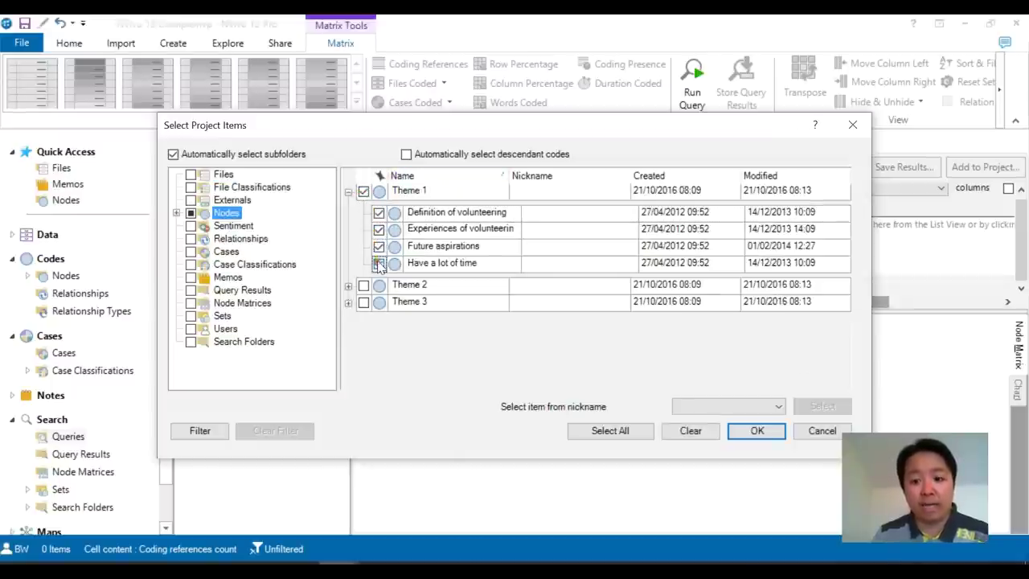
left_click(379, 263)
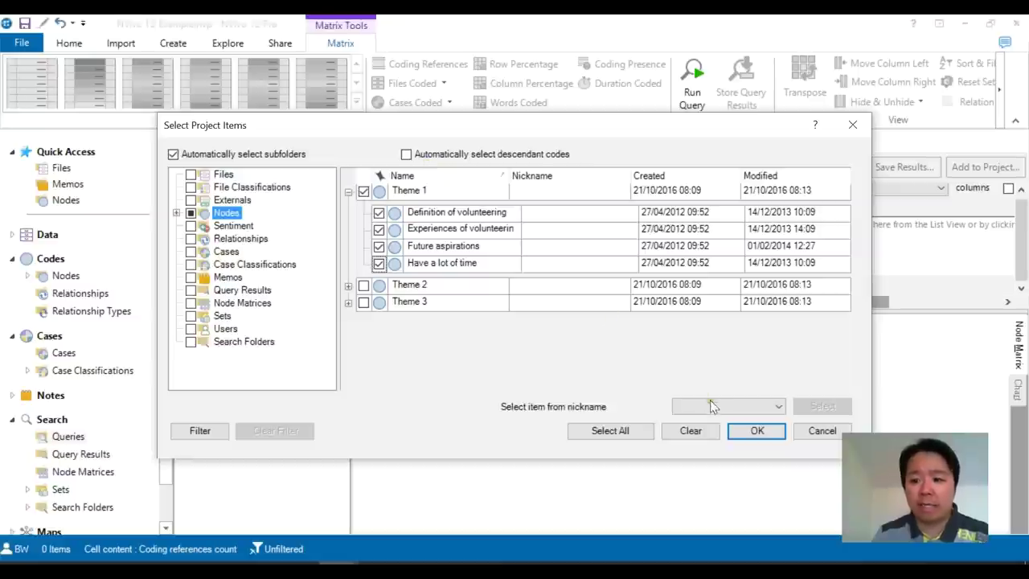
left_click(758, 432)
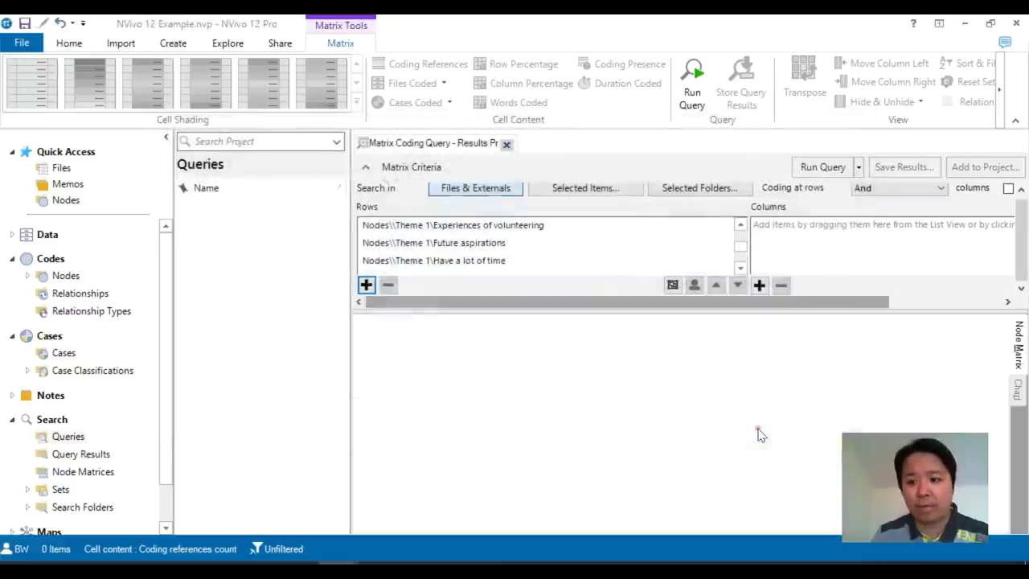
scroll(561, 259, "down", 1)
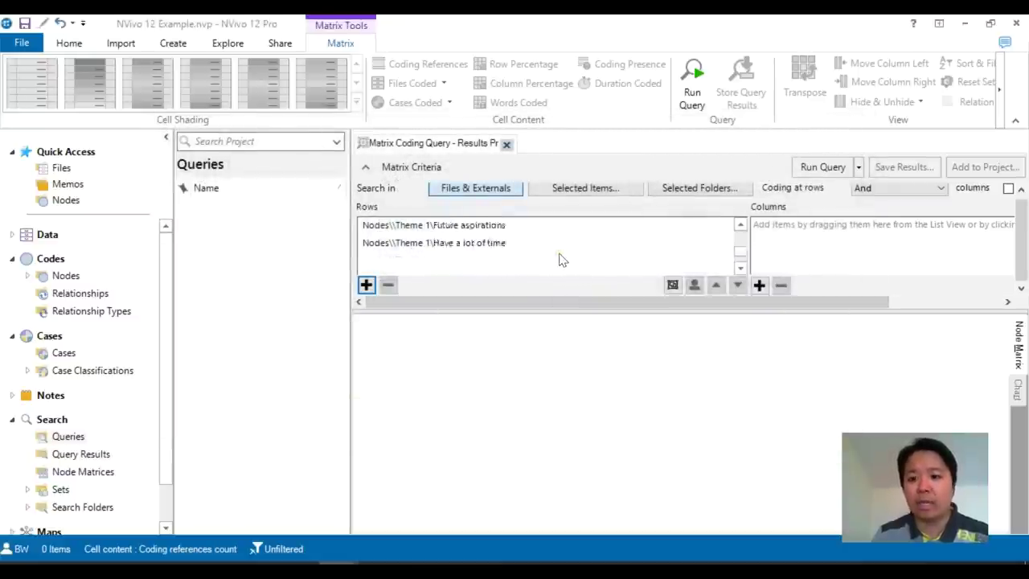
scroll(561, 259, "up", 1)
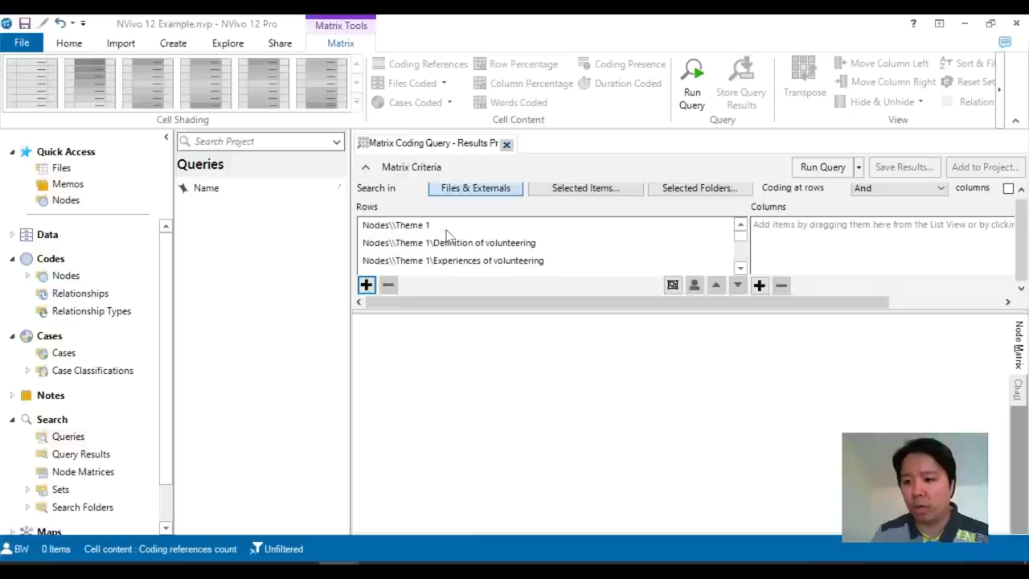
Step: Open the project item selection for the matrix columns, cancelling and restarting it once
left_click(809, 242)
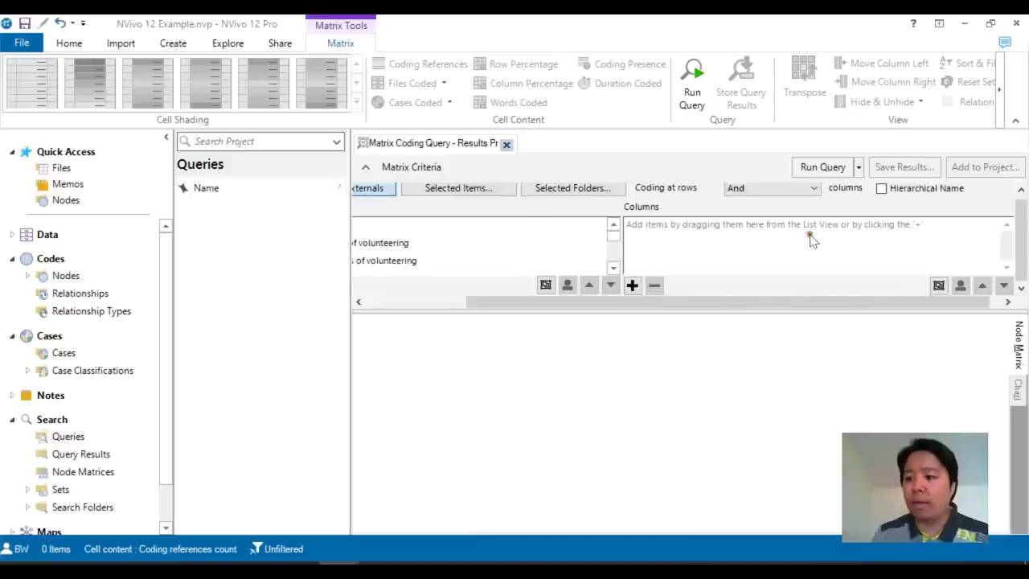
left_click(633, 284)
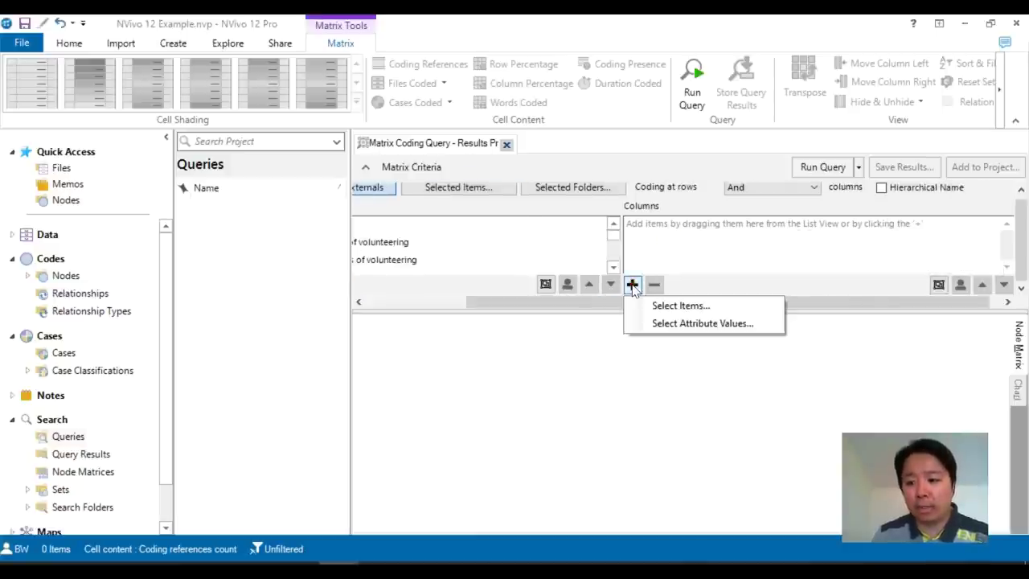
left_click(679, 306)
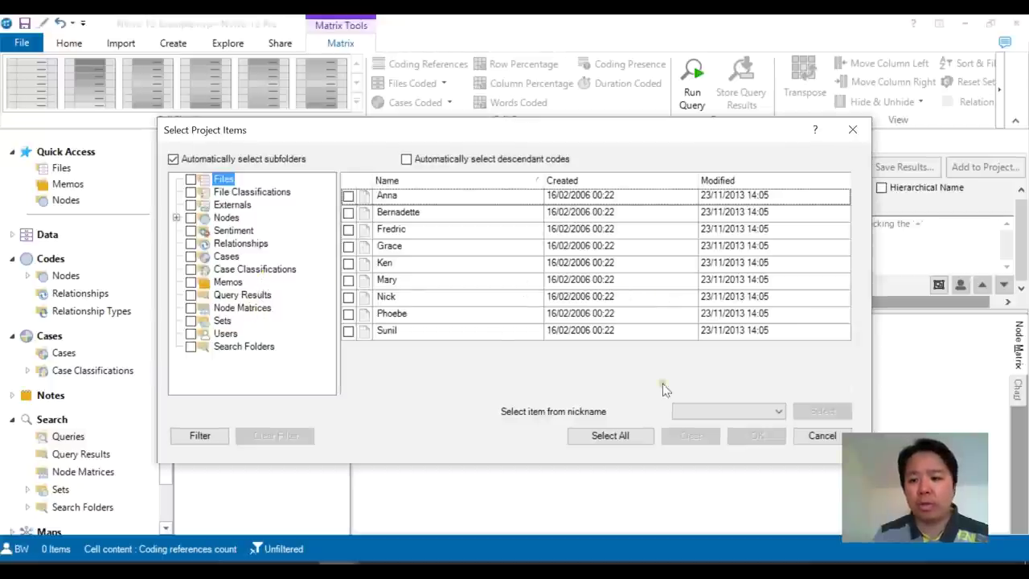
left_click(820, 436)
left_click(633, 285)
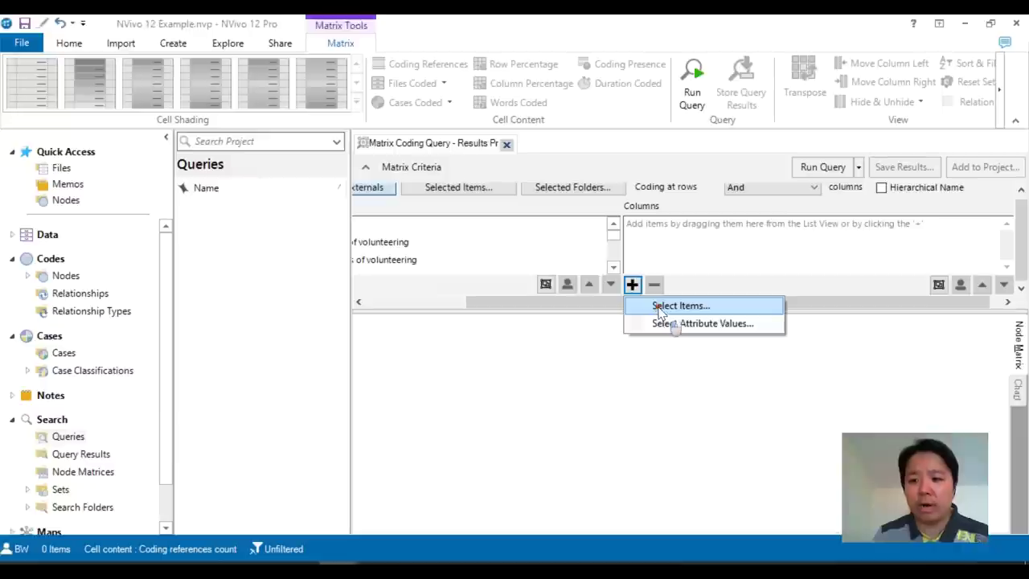
left_click(664, 307)
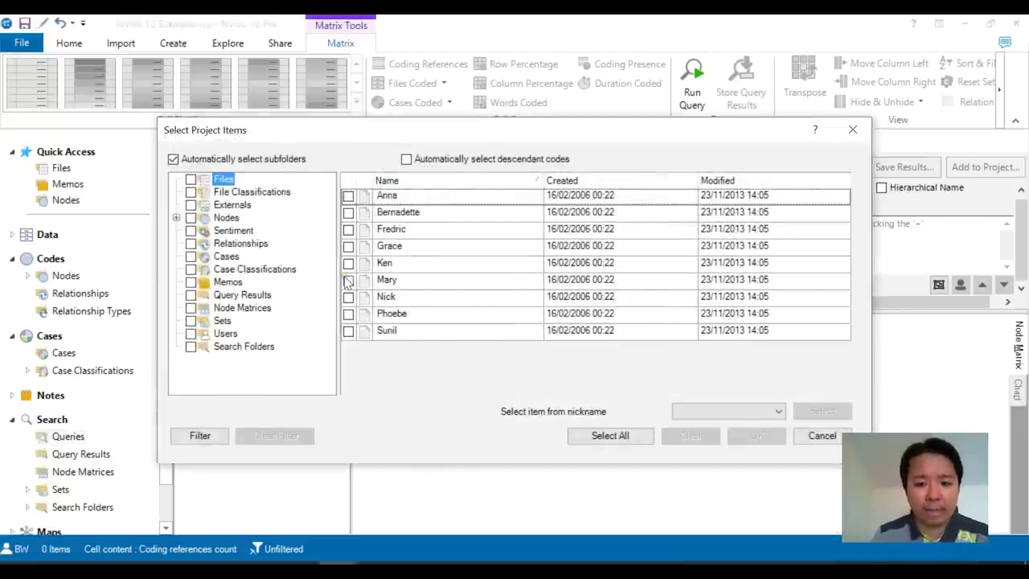
Step: Choose Gender values male, female and transgender from Demographic data as the columns
left_click(290, 272)
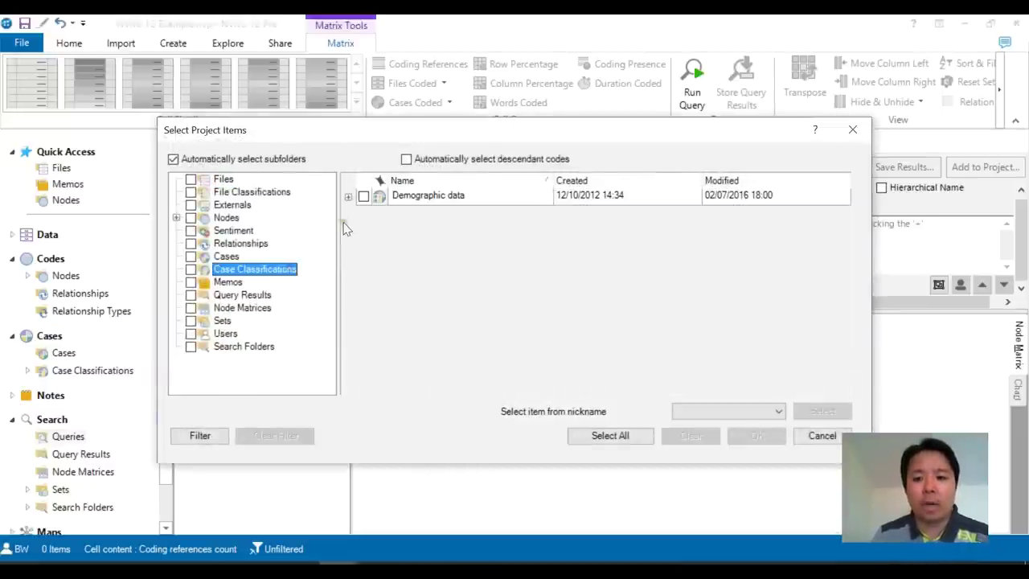
left_click(261, 274)
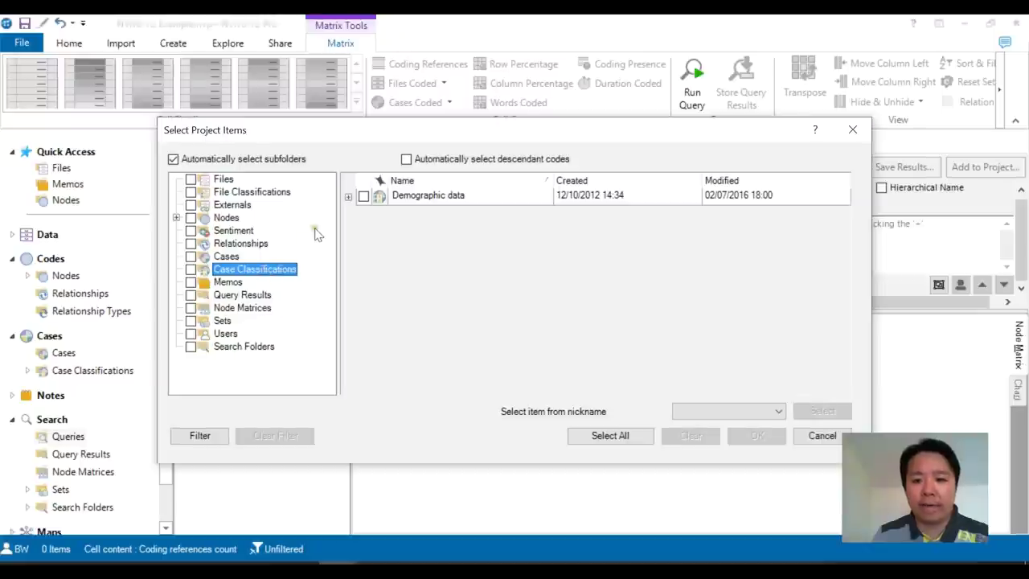
left_click(349, 197)
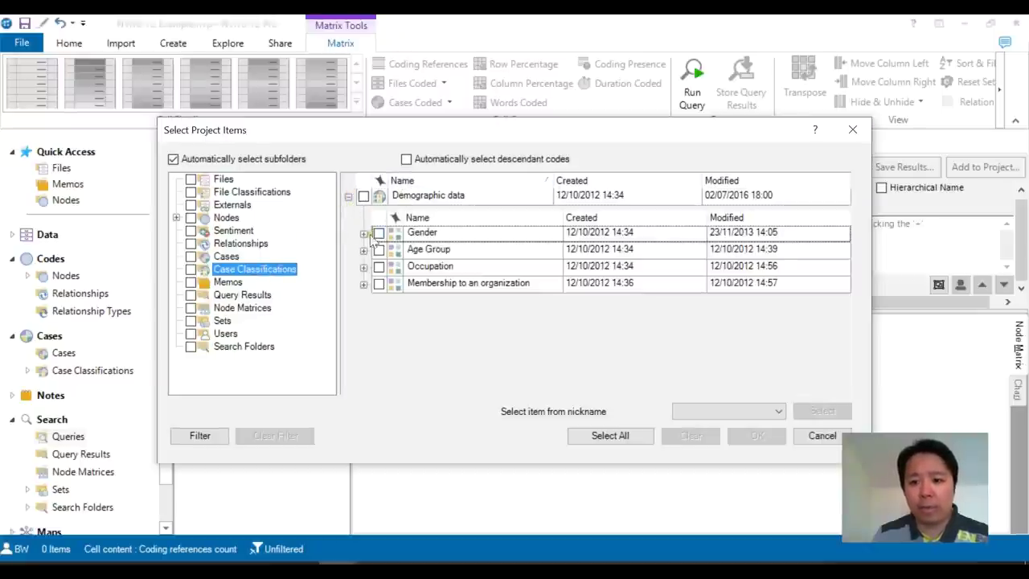
left_click(363, 234)
left_click(394, 304)
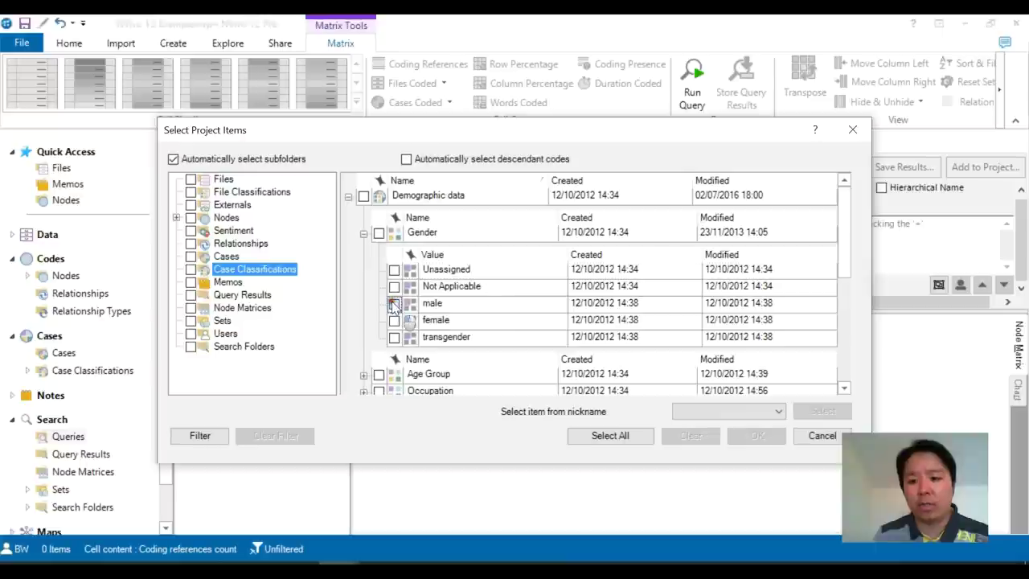
left_click(394, 320)
left_click(394, 337)
scroll(426, 322, "down", 2)
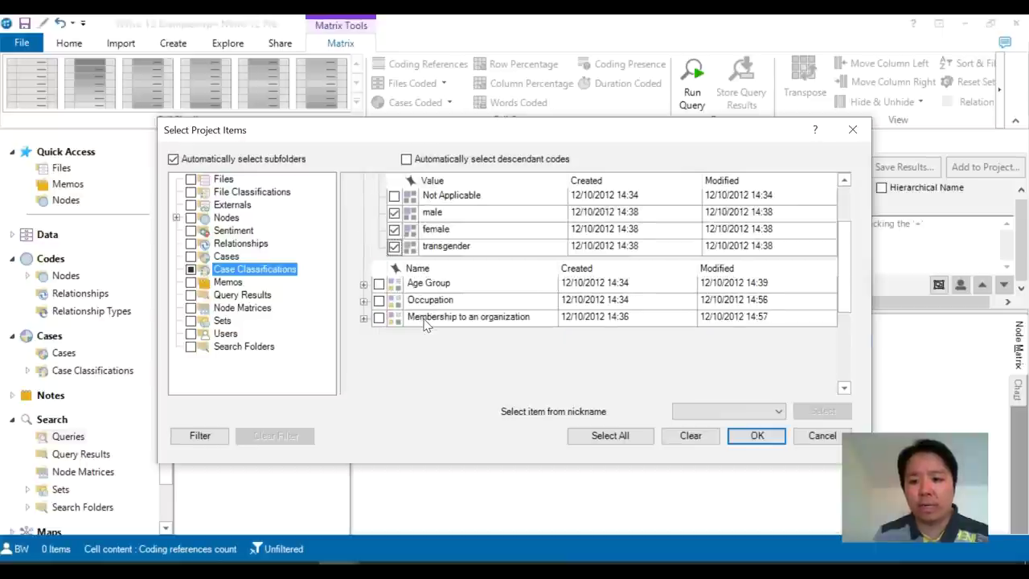
scroll(427, 315, "up", 2)
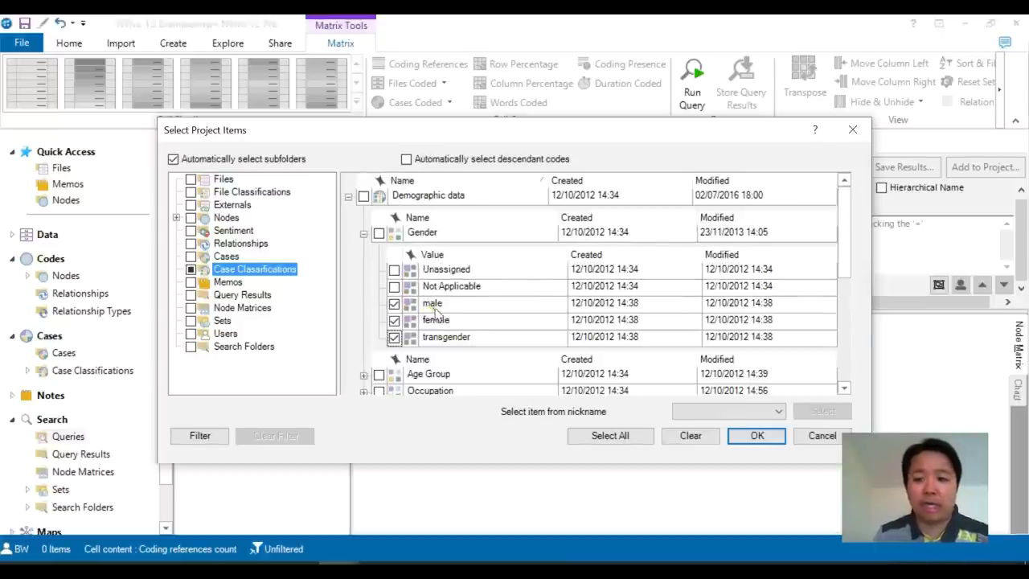
left_click(747, 430)
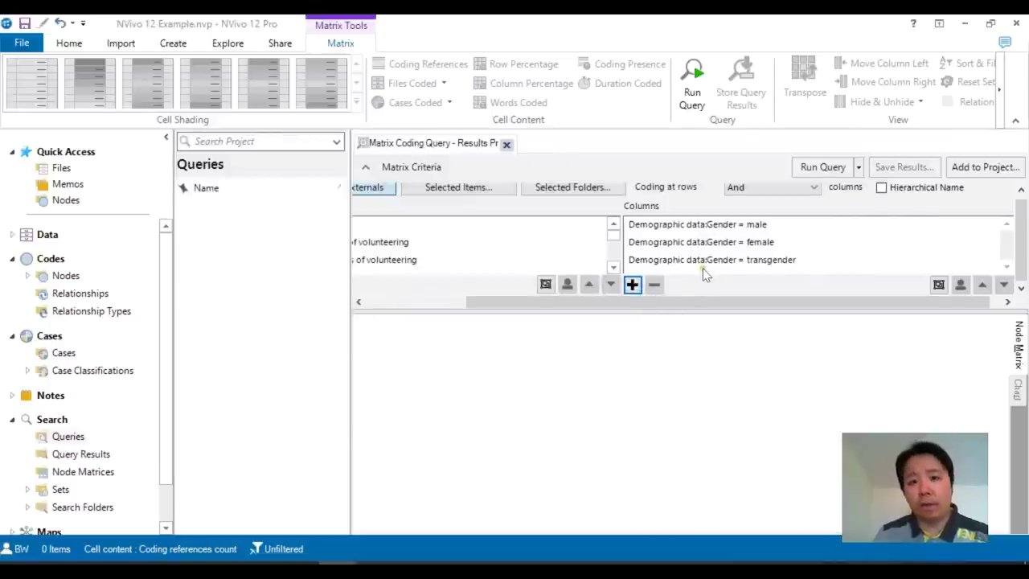
left_click(632, 284)
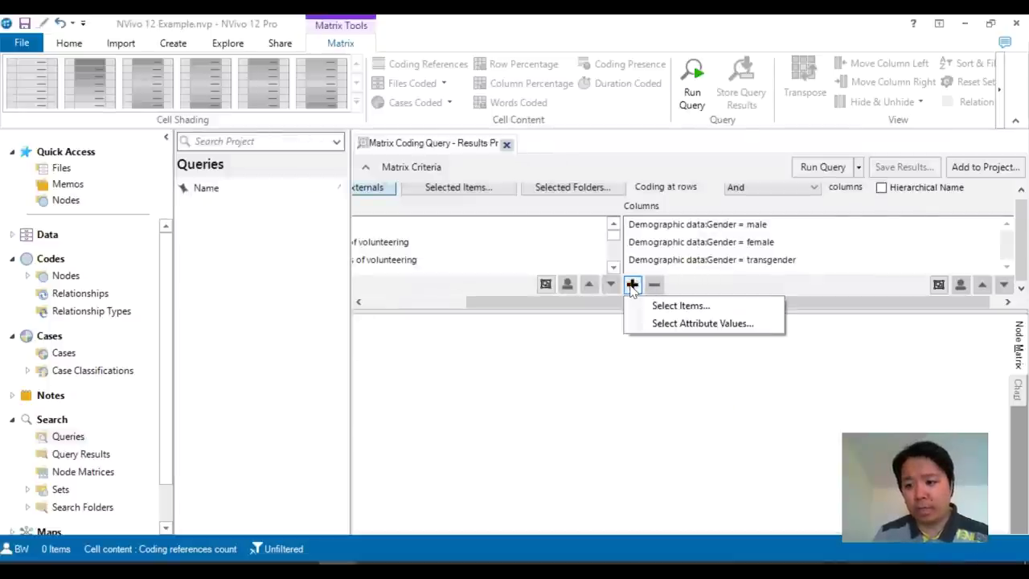
left_click(702, 324)
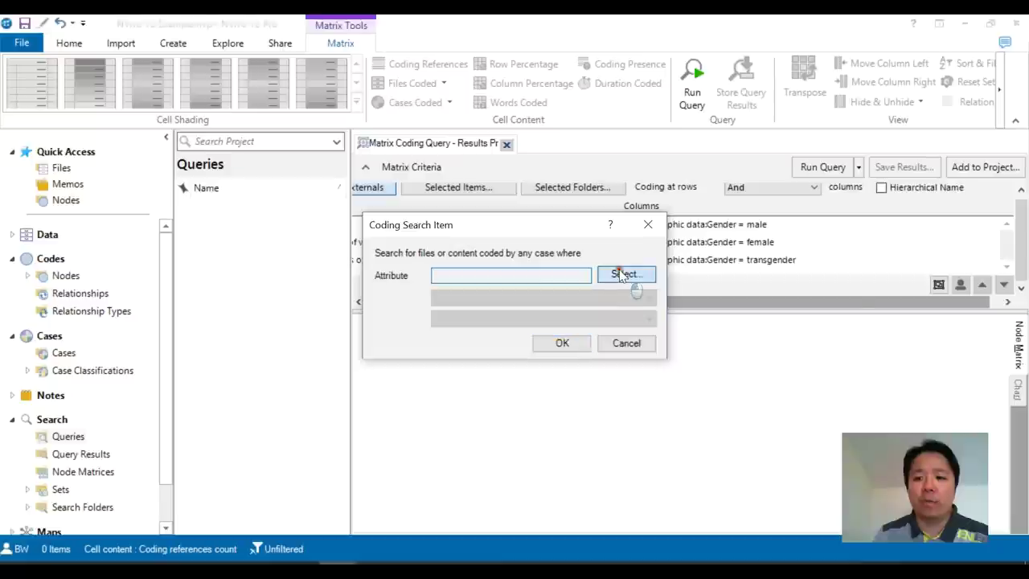
left_click(620, 274)
left_click(266, 178)
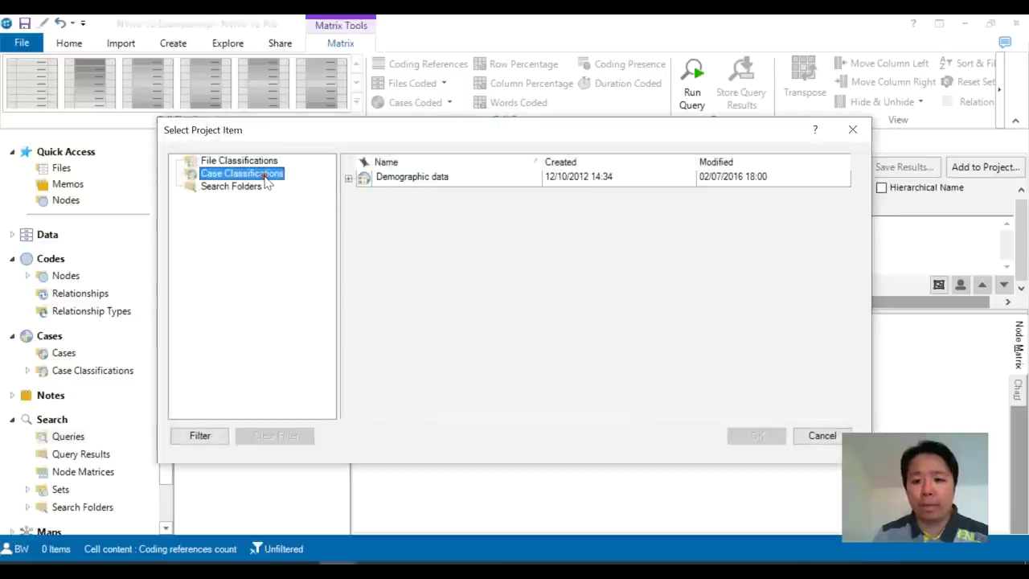
left_click(349, 179)
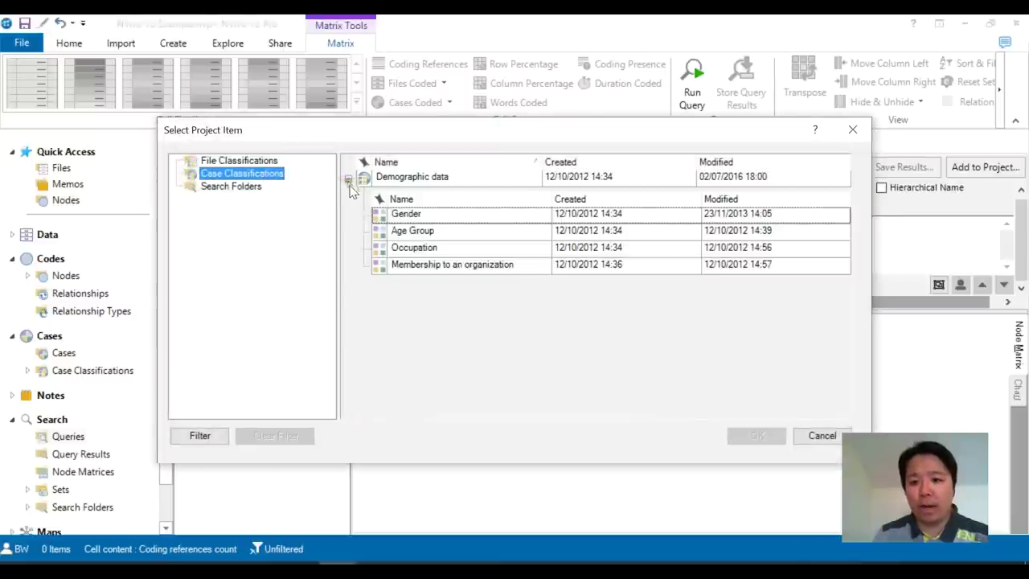
left_click(422, 231)
left_click(757, 435)
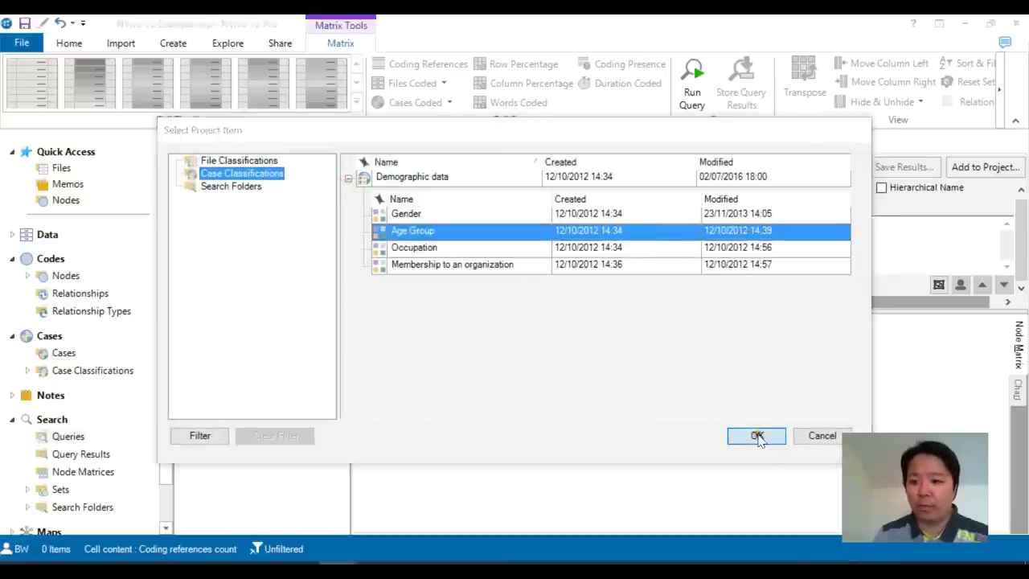
left_click(633, 319)
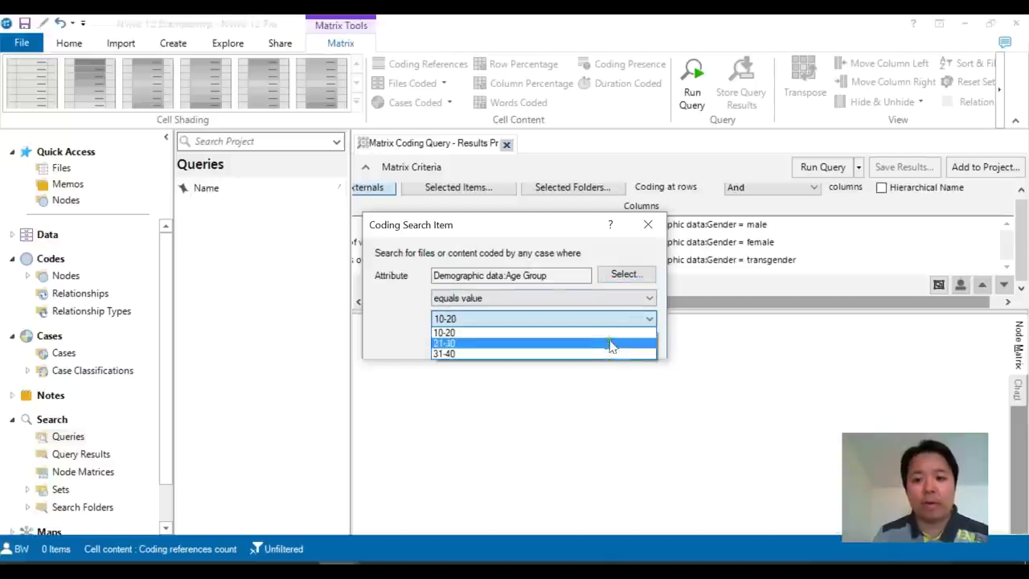
left_click(611, 344)
left_click(618, 298)
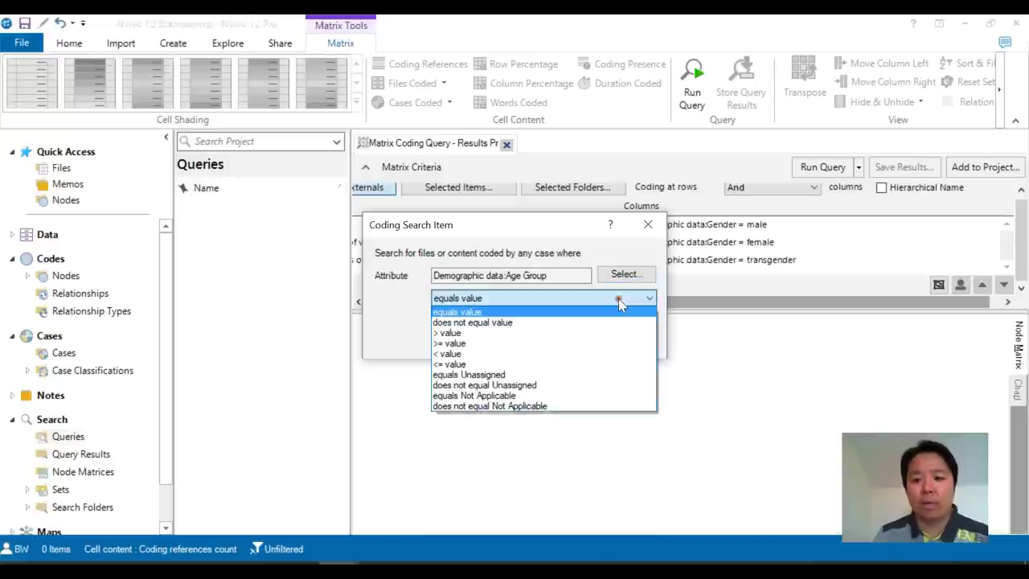
left_click(618, 299)
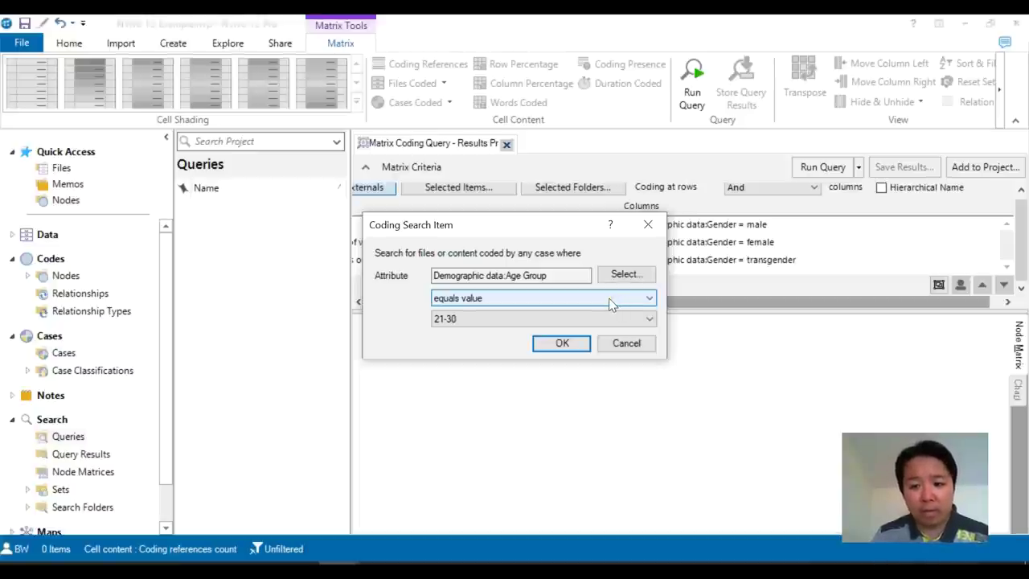
left_click(562, 343)
left_click(741, 262)
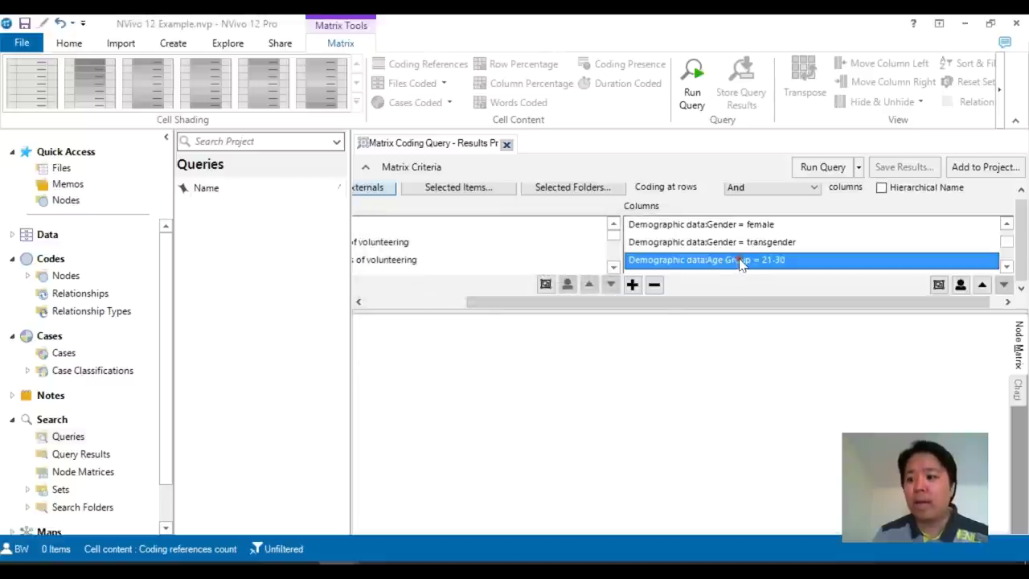
key("Delete")
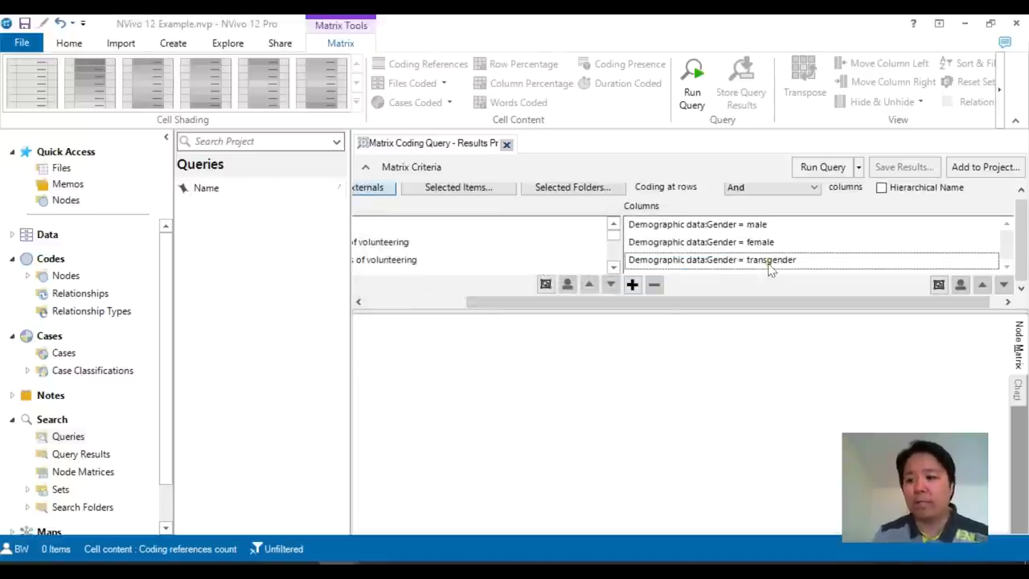
left_click(652, 309)
left_click_drag(653, 314, 527, 314)
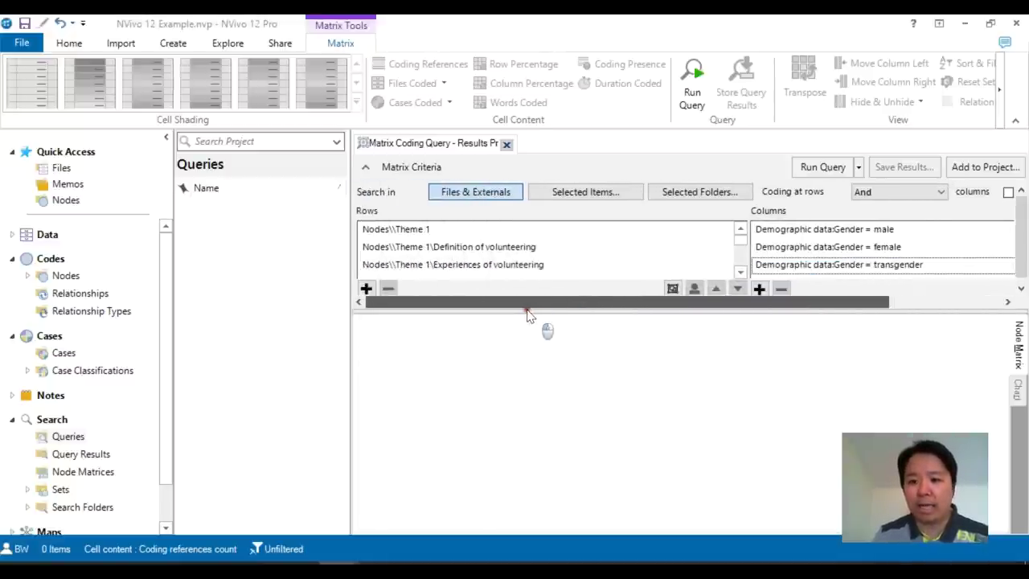
Step: Run the matrix query, showing Theme 1 reference counts of 8, 31 and 4 by gender
left_click(579, 304)
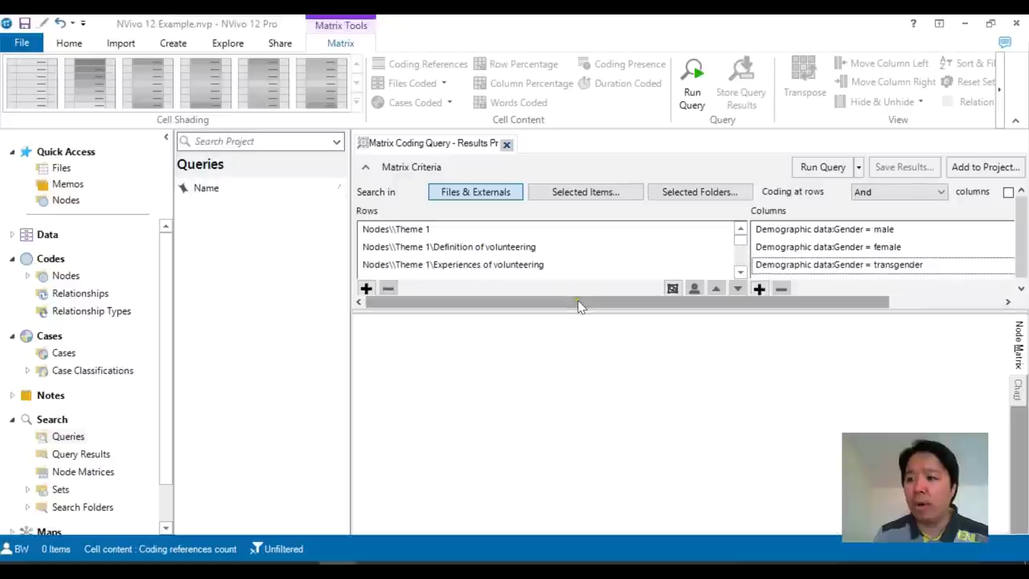
left_click_drag(580, 306, 646, 308)
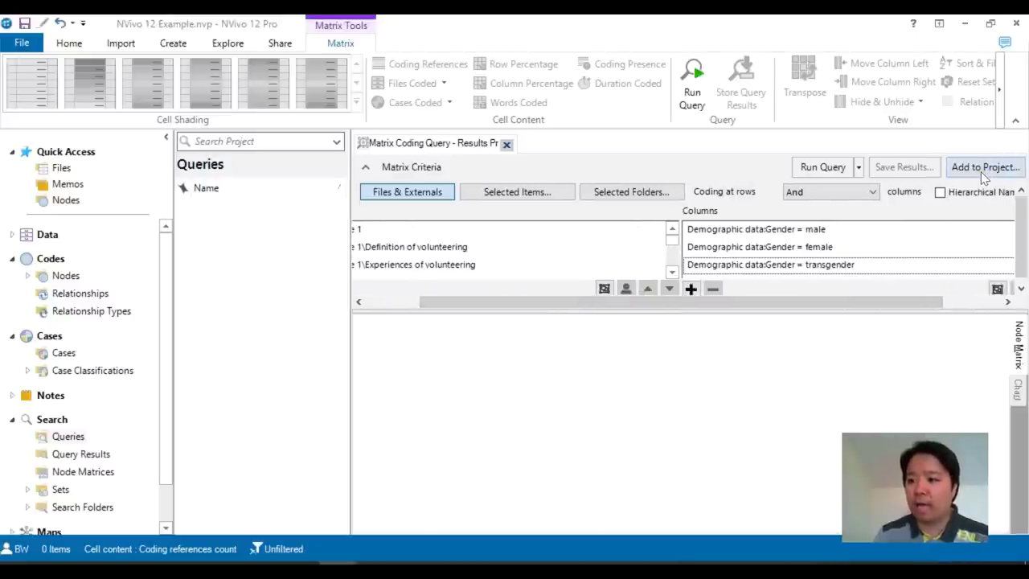
left_click_drag(739, 305, 683, 285)
left_click(820, 168)
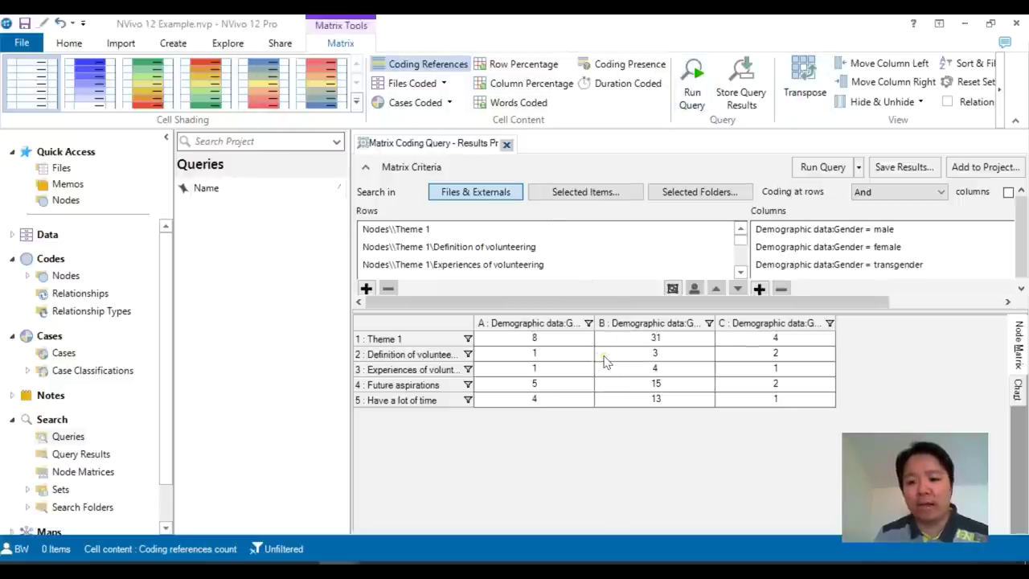
right_click(604, 359)
left_click(582, 444)
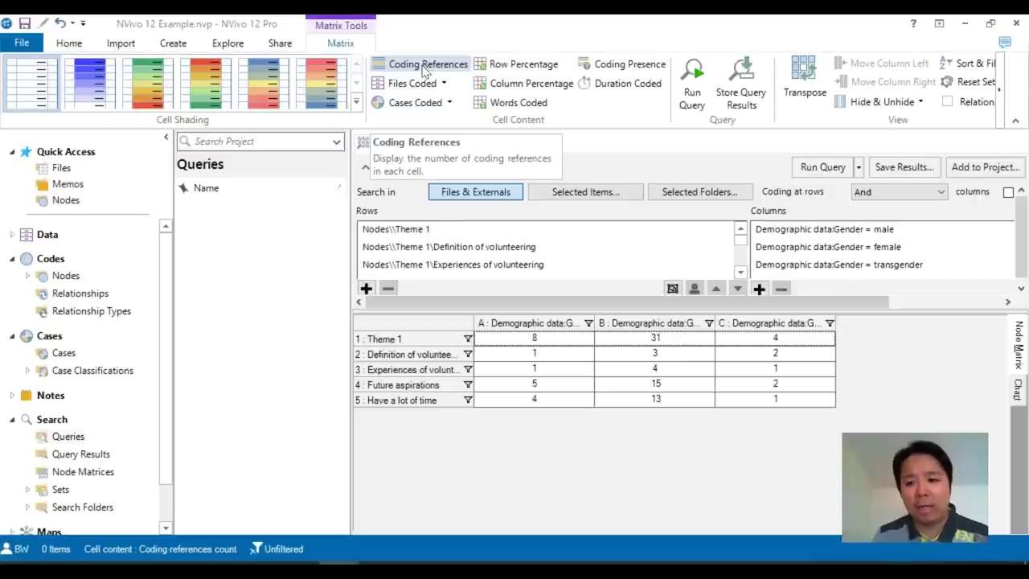
left_click(655, 370)
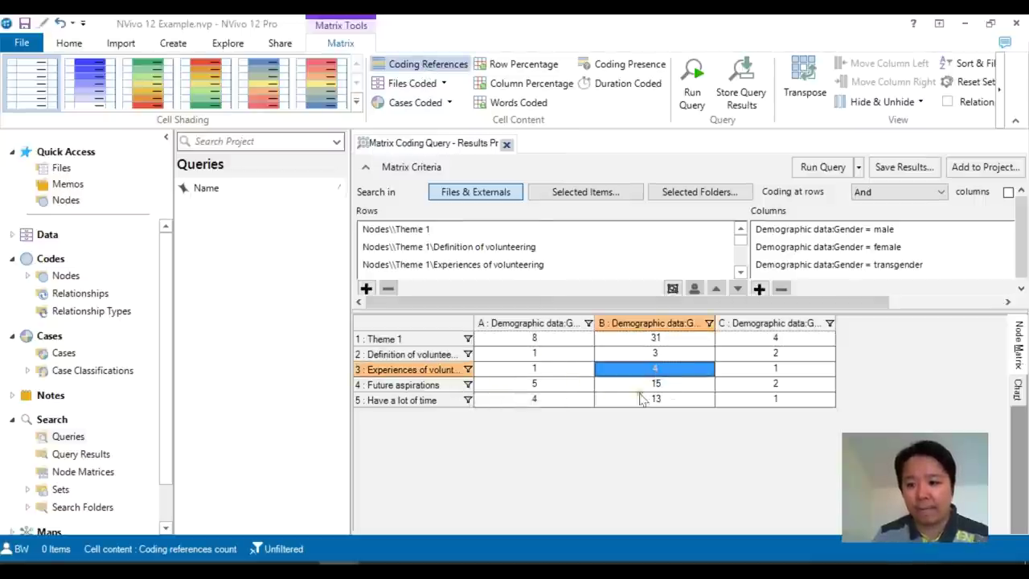
left_click(405, 386)
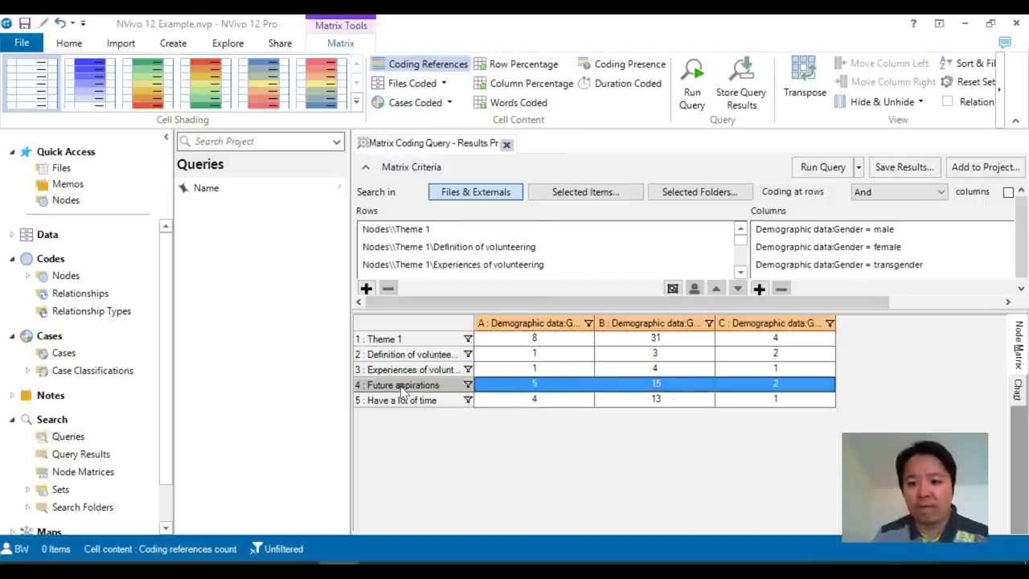
left_click(650, 389)
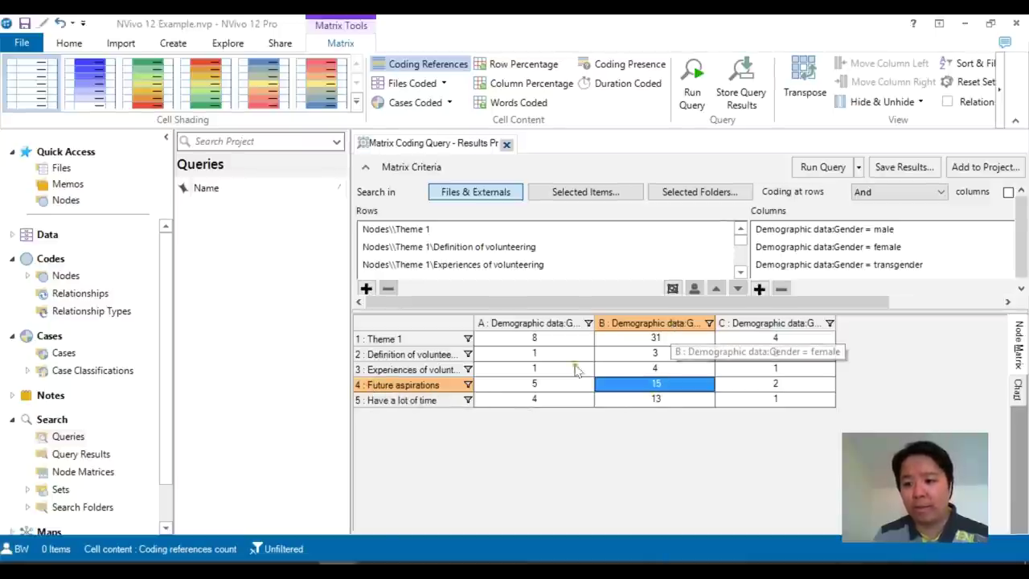
left_click(552, 385)
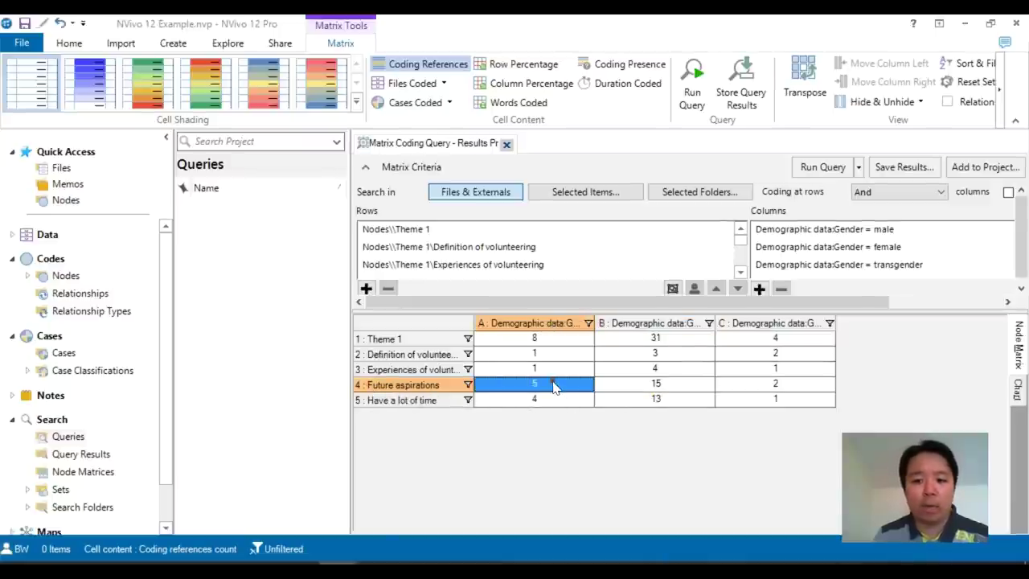
left_click(760, 386)
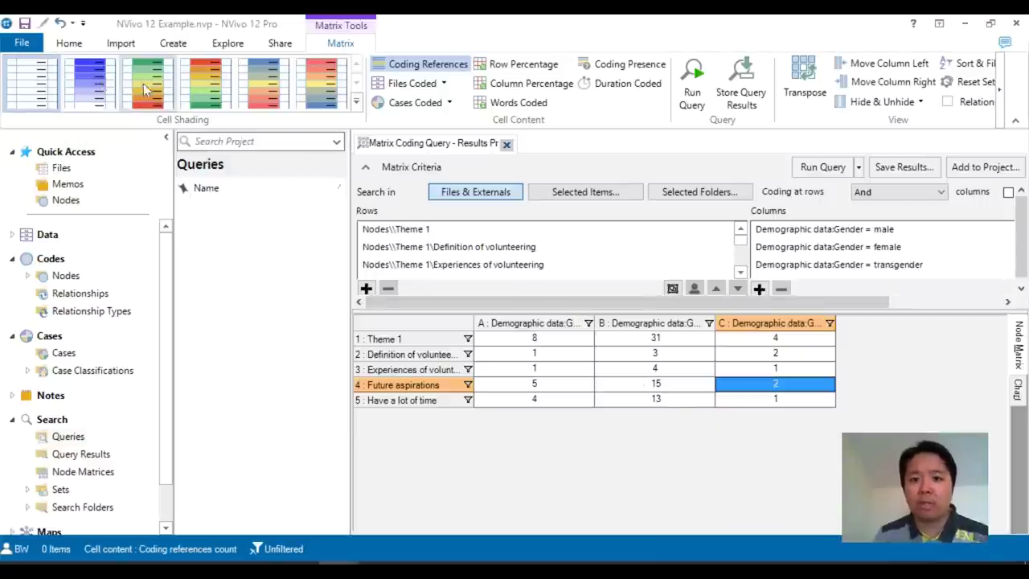
left_click(89, 84)
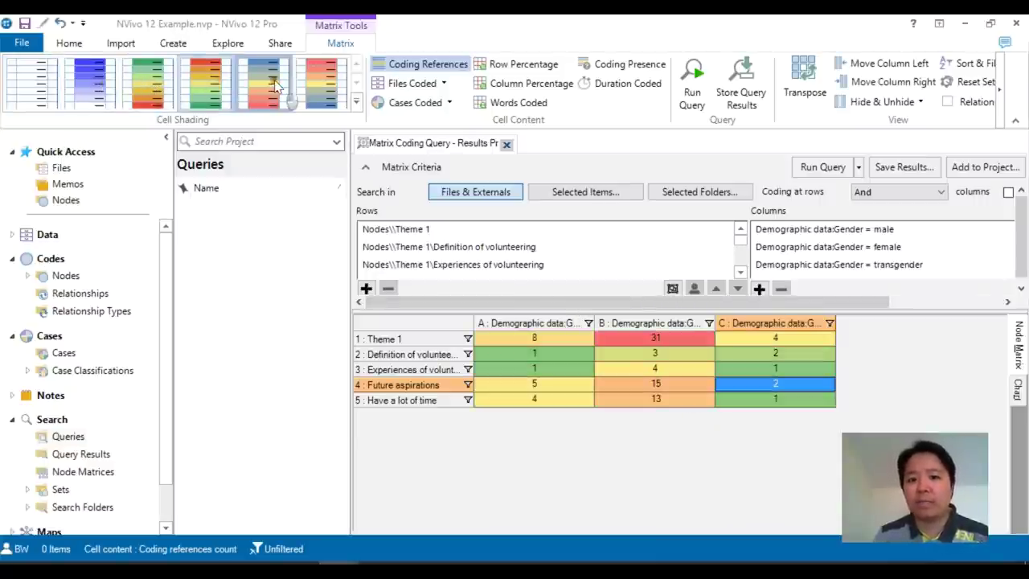
left_click(320, 82)
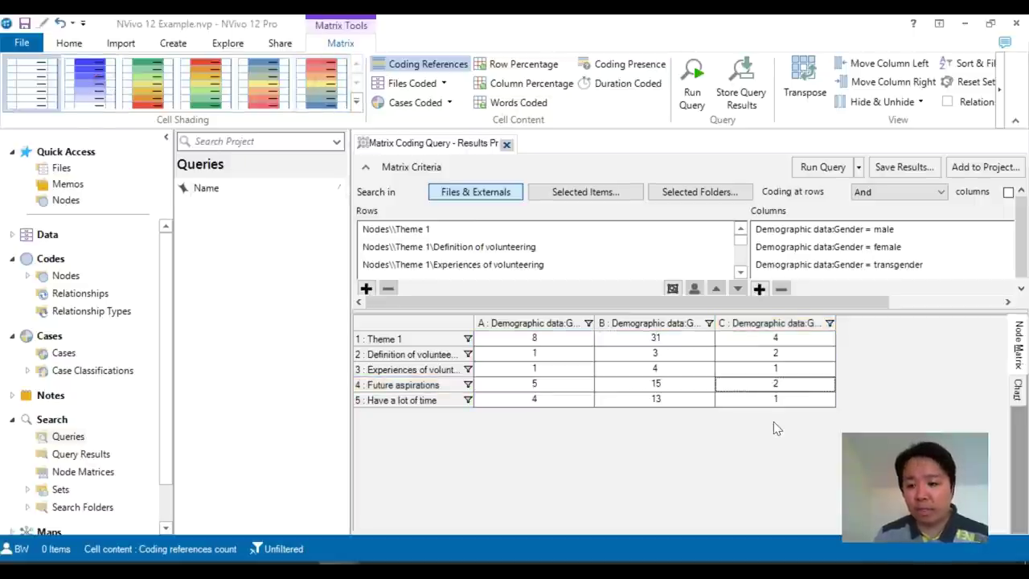
left_click(667, 385)
left_click(669, 371)
left_click(664, 386)
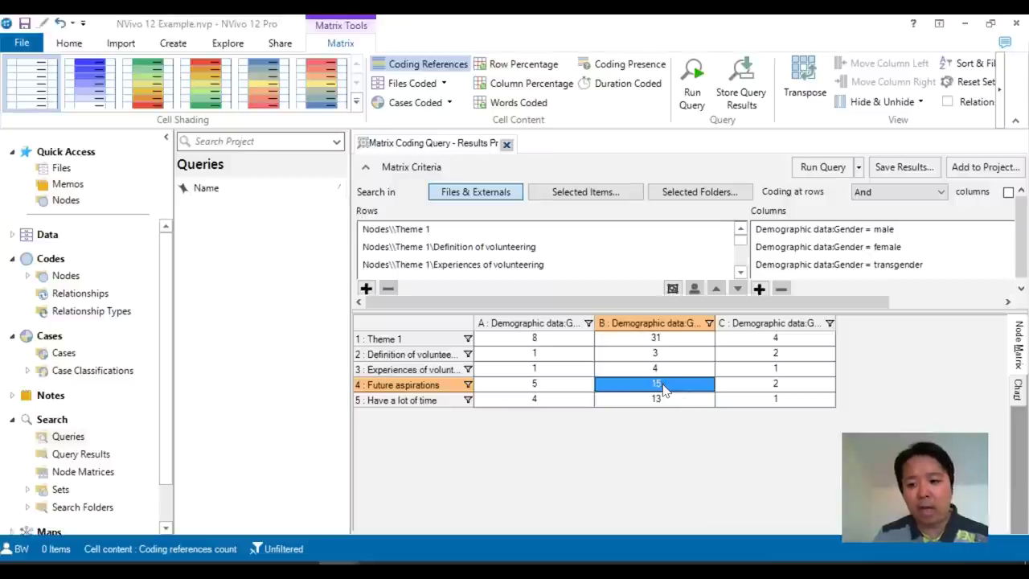
Step: View the coded references behind the female Future aspirations count, then close the preview and results
double_click(664, 386)
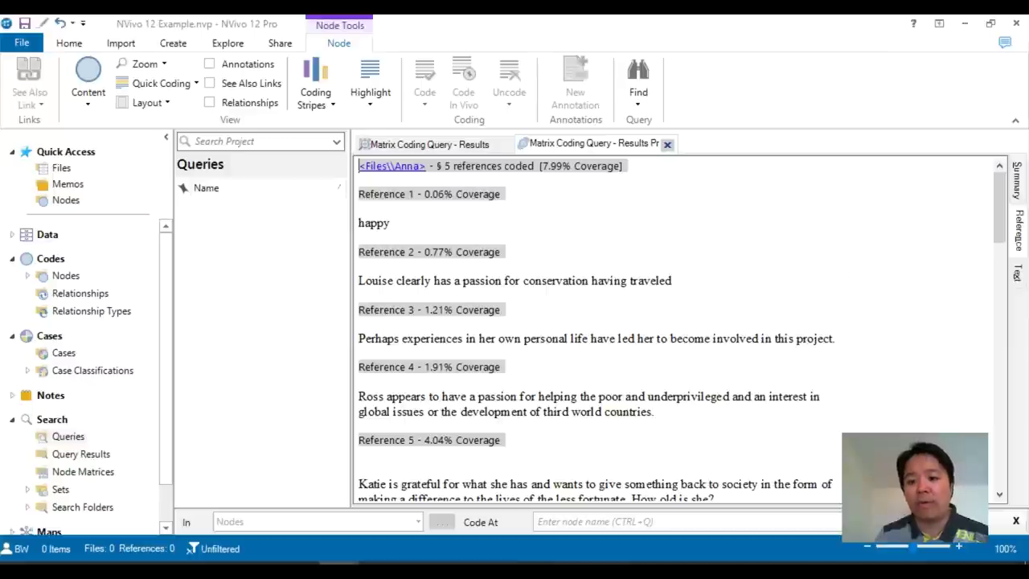
left_click(426, 144)
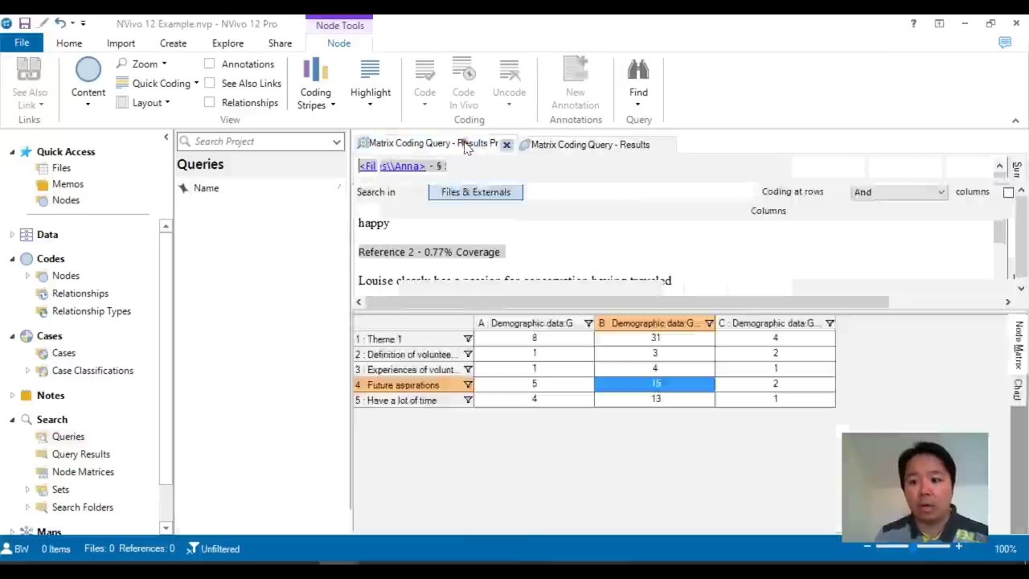
left_click(483, 144)
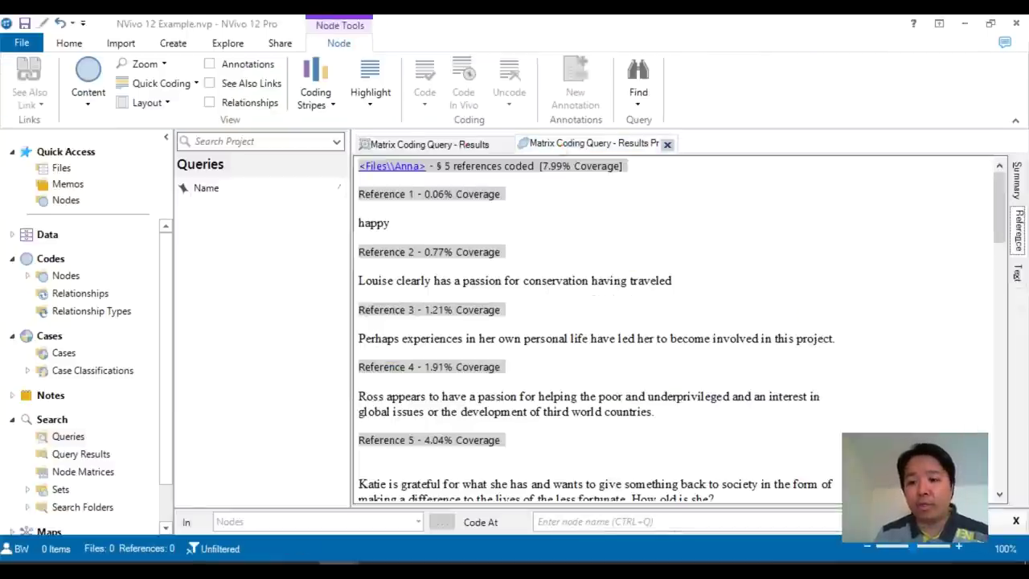
right_click(750, 238)
left_click(698, 213)
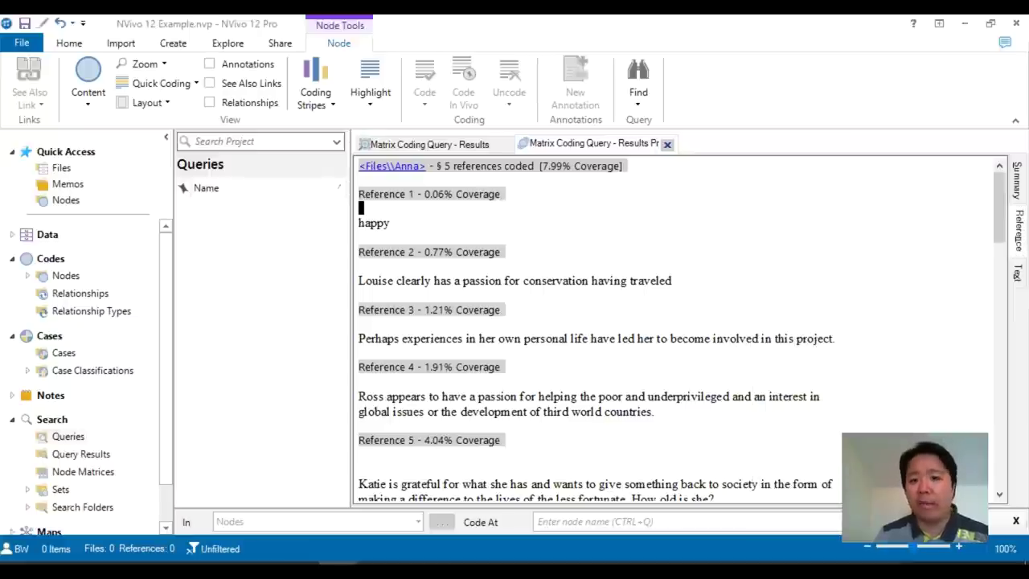
left_click(668, 145)
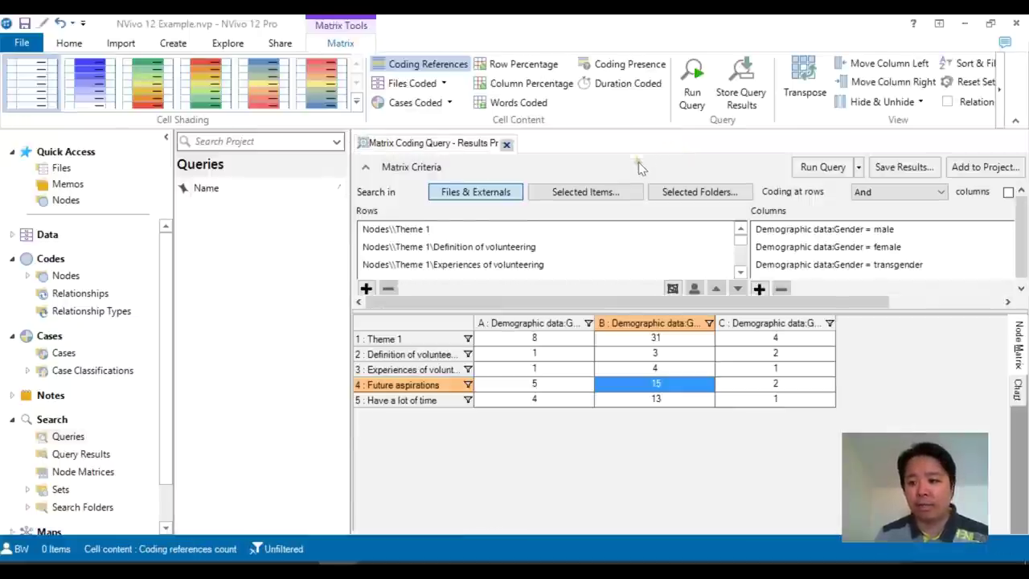
left_click(665, 145)
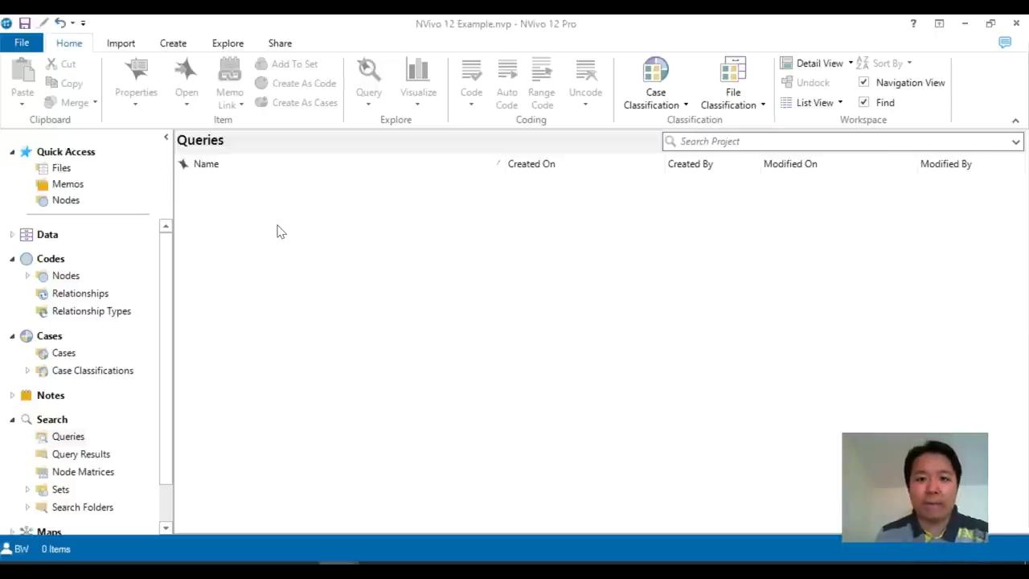
Step: Start a new Crosstab query from the empty Queries list's context menu
right_click(277, 232)
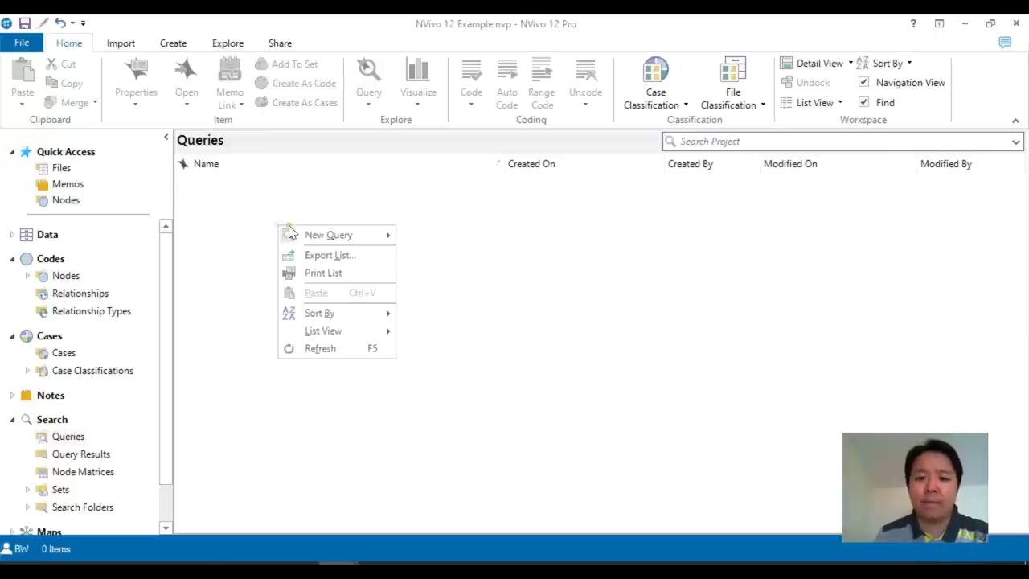
mouse_move(333, 234)
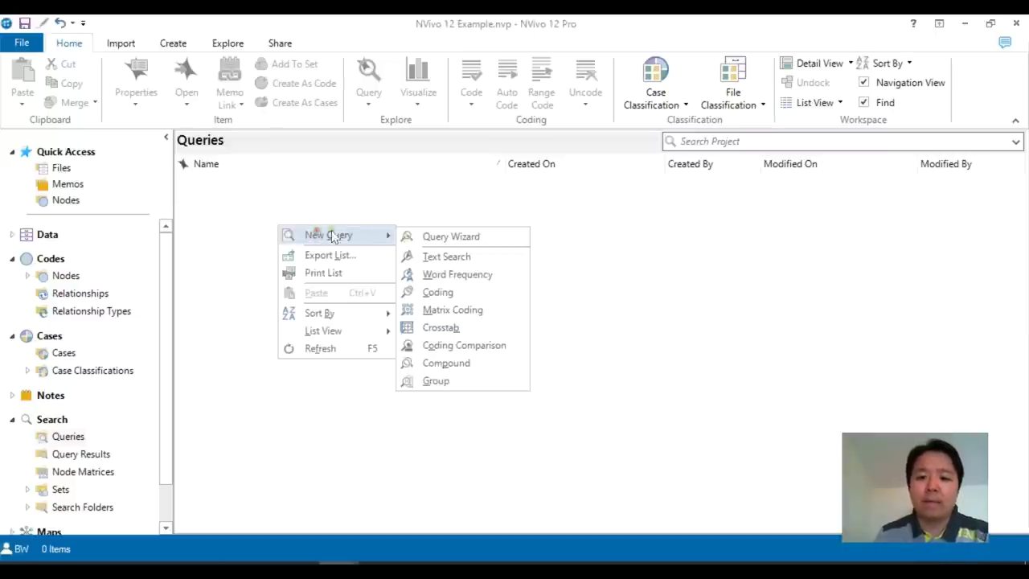
left_click(489, 330)
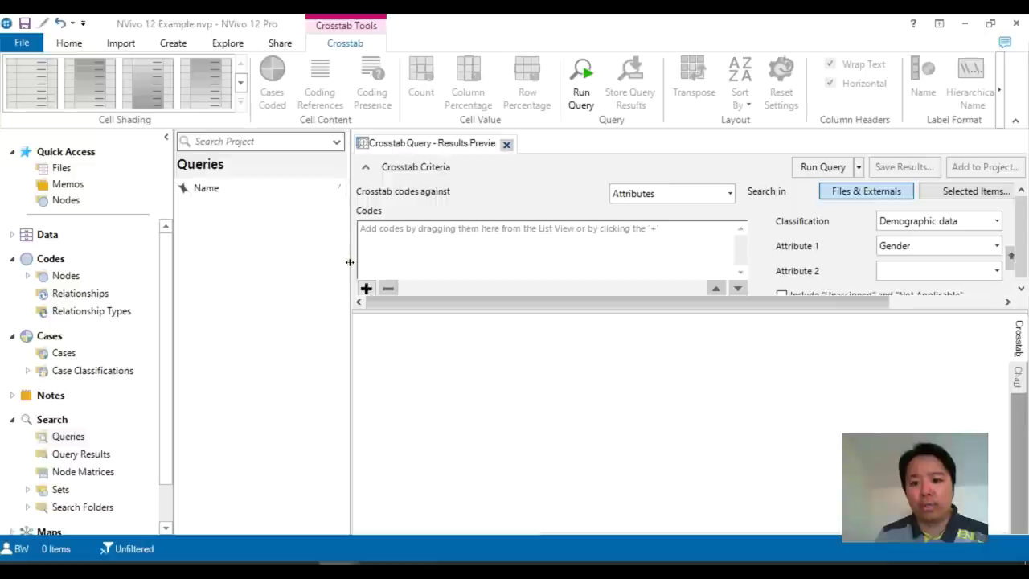
Step: Select Theme 1 with its descendant codes as the crosstab codes
left_click_drag(352, 261, 322, 271)
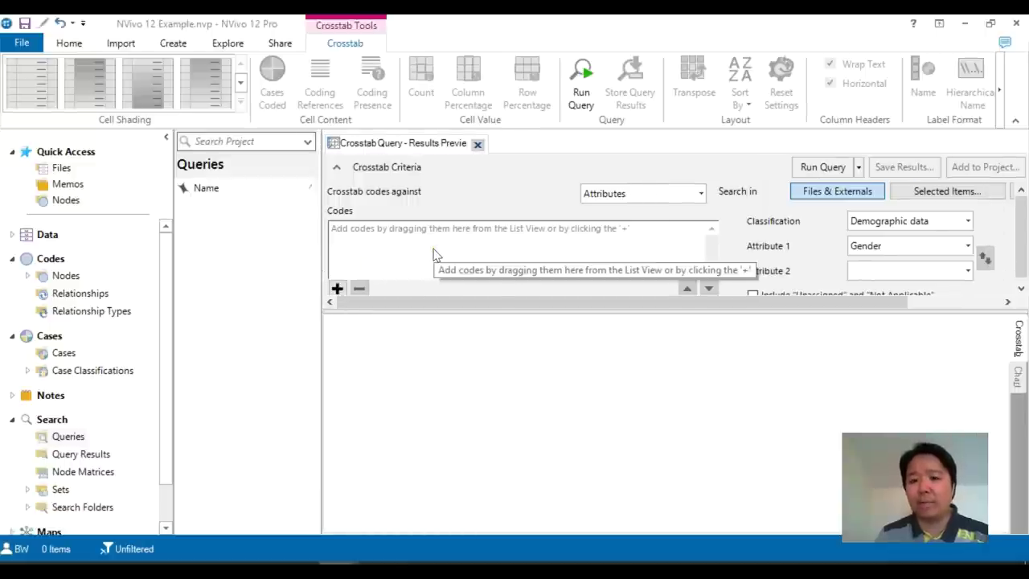
left_click(337, 287)
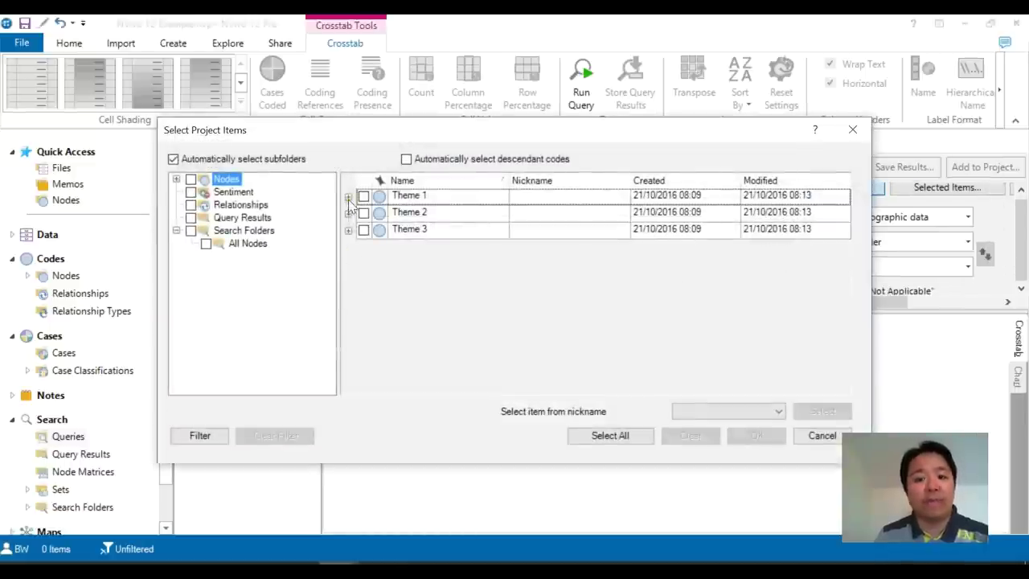
left_click(348, 196)
left_click(406, 158)
left_click(363, 197)
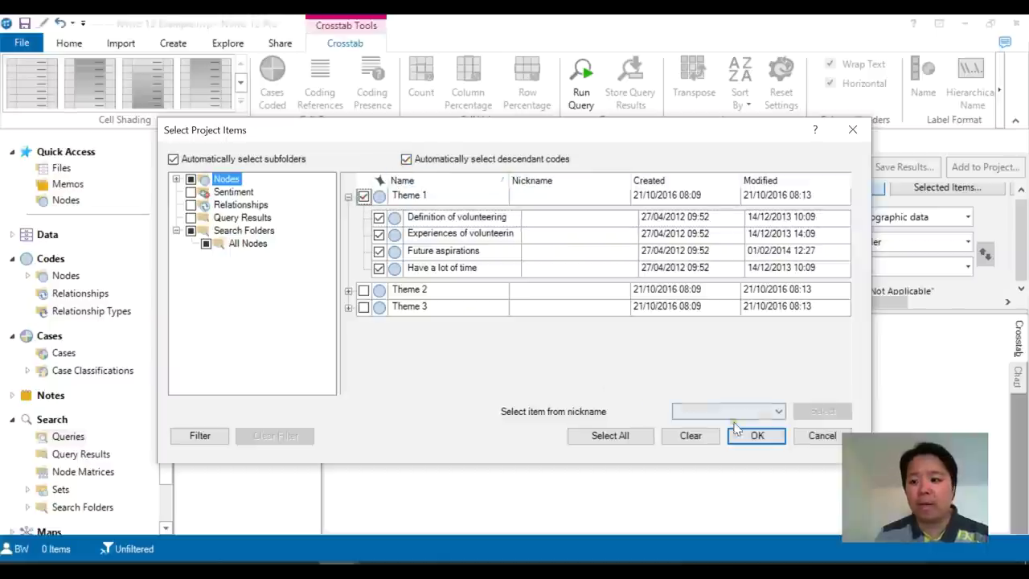
left_click(756, 435)
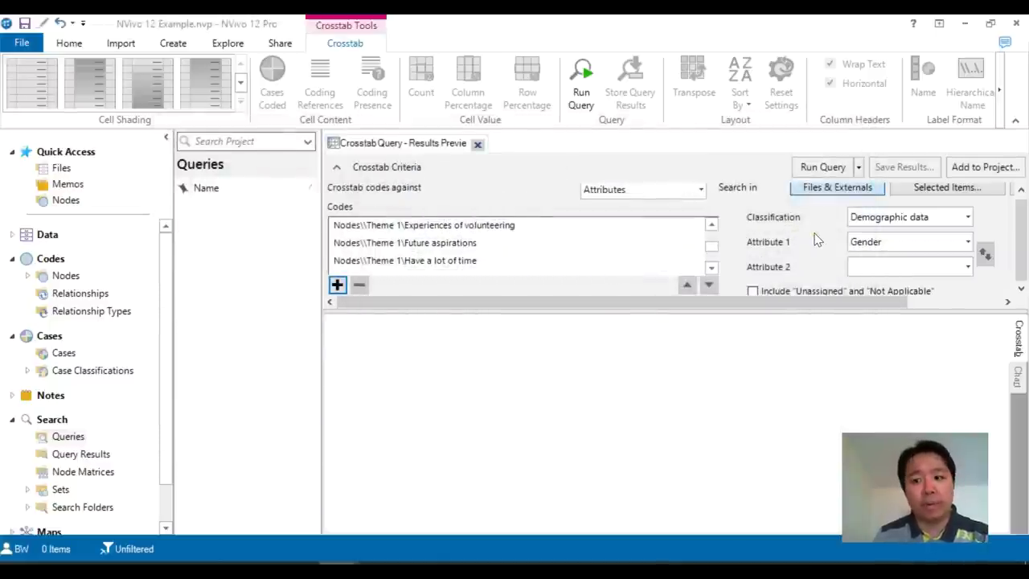
Step: Set the classification to Demographic data with attributes Gender and Membership to an organization
left_click(968, 217)
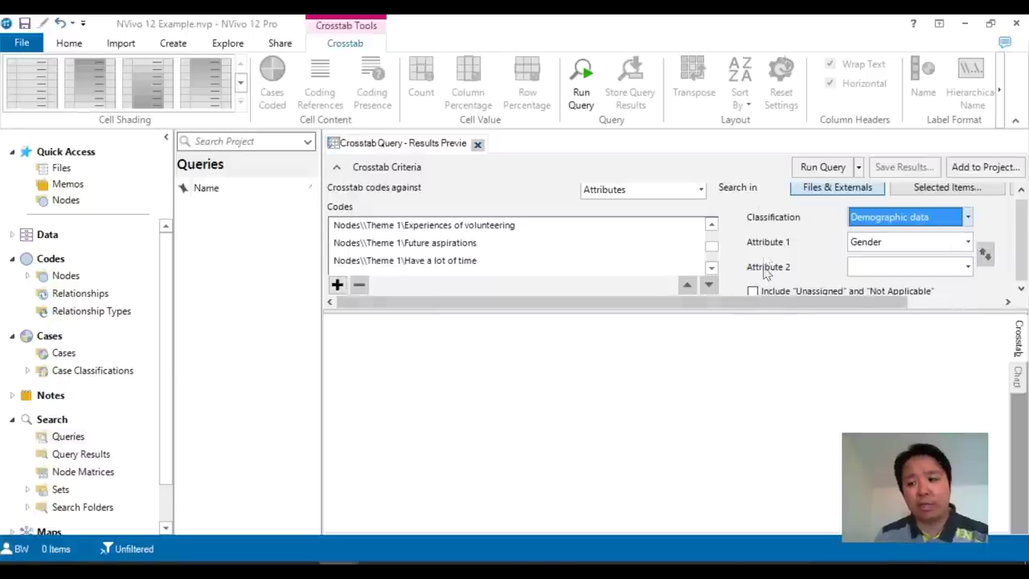
left_click(969, 220)
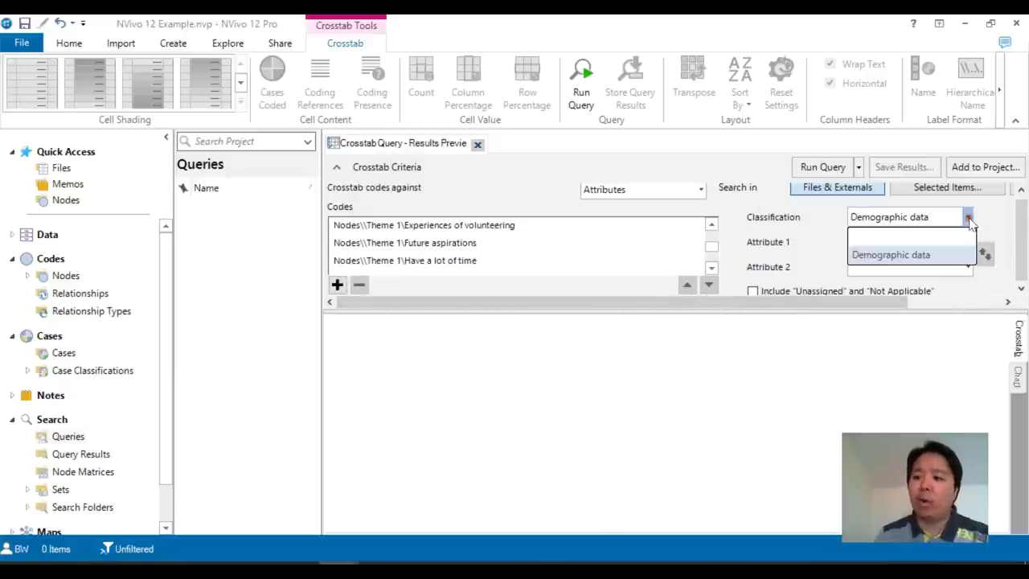
left_click(939, 256)
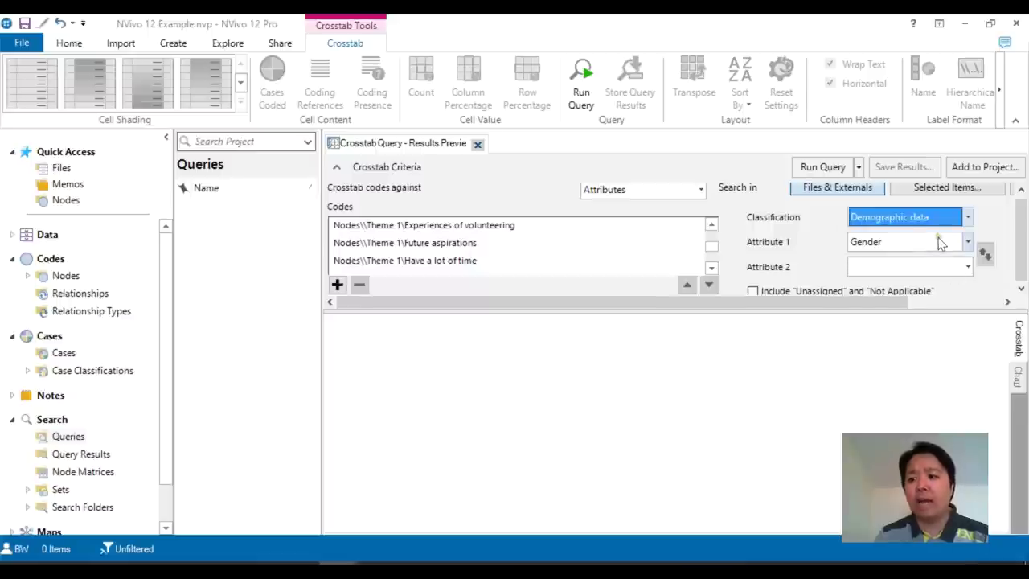
left_click(969, 244)
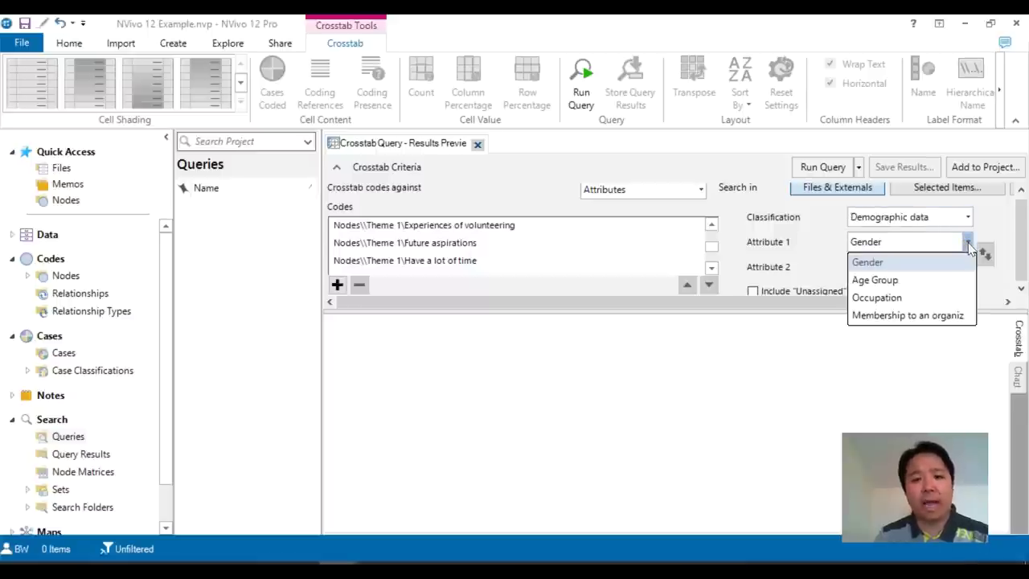
left_click(969, 246)
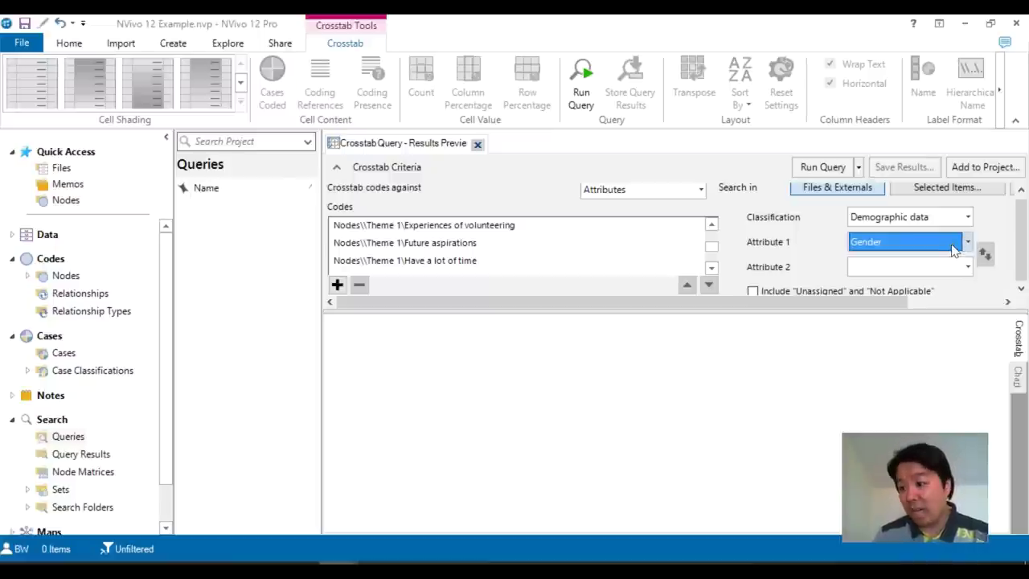
left_click(966, 268)
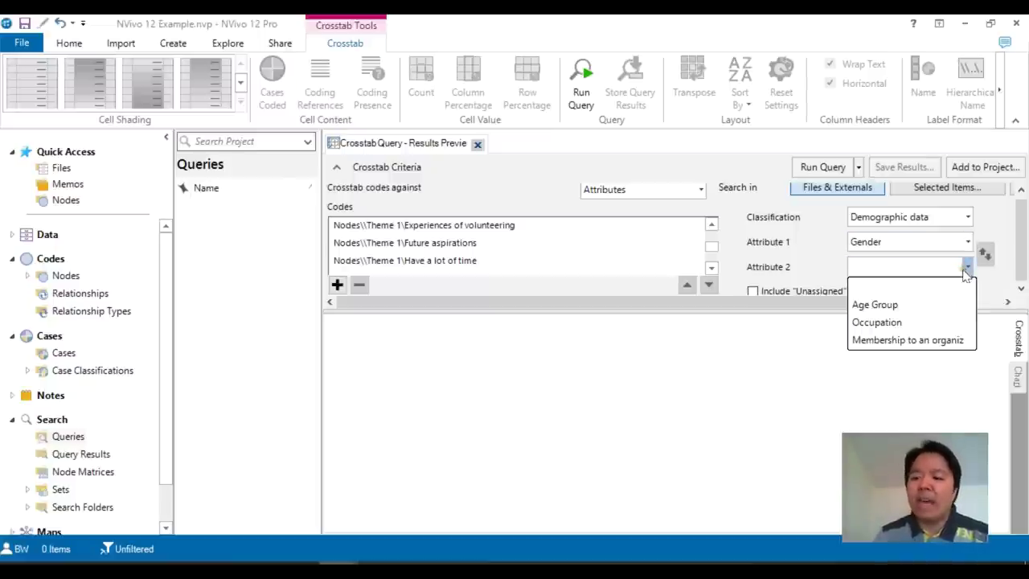
left_click(933, 342)
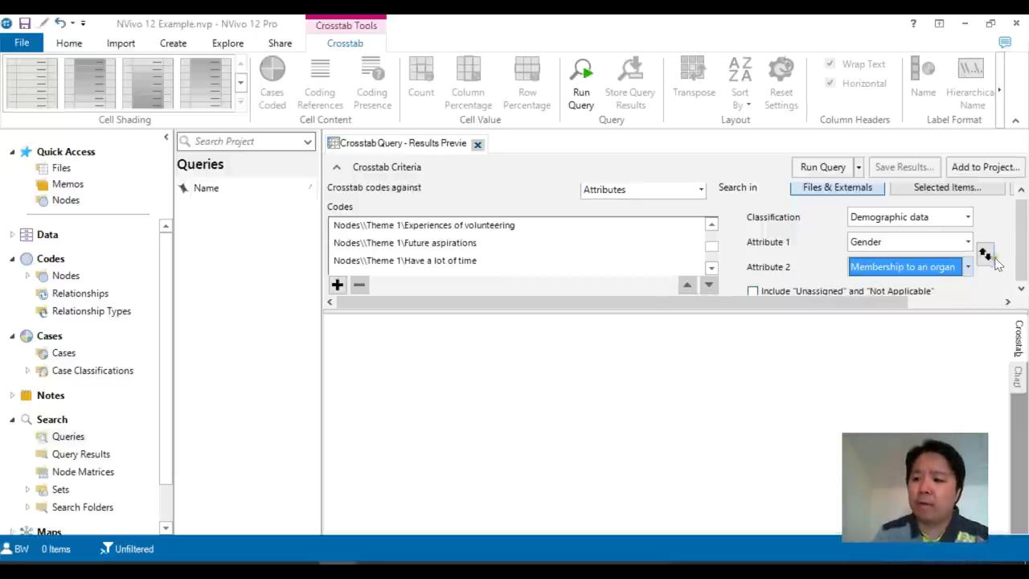
Step: Run the crosstab and open the coded text behind the male member count for Experiences of volunteering
left_click(822, 167)
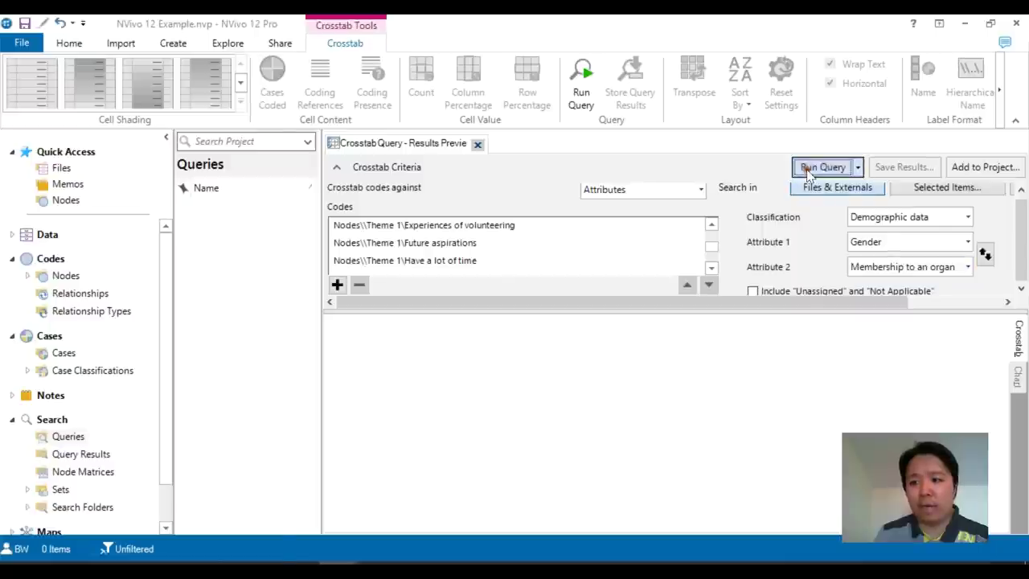
left_click_drag(620, 526, 598, 521)
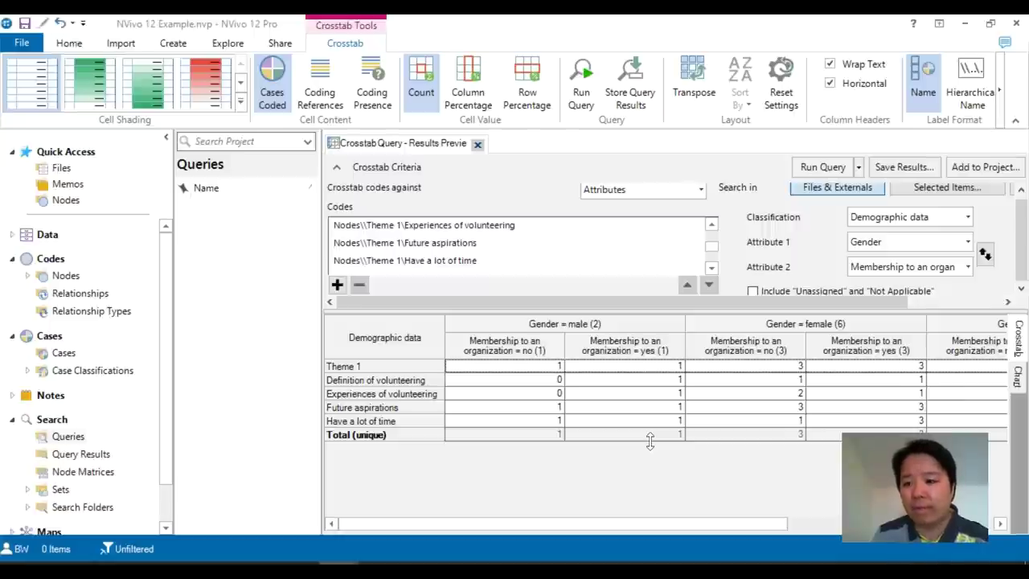
left_click(641, 393)
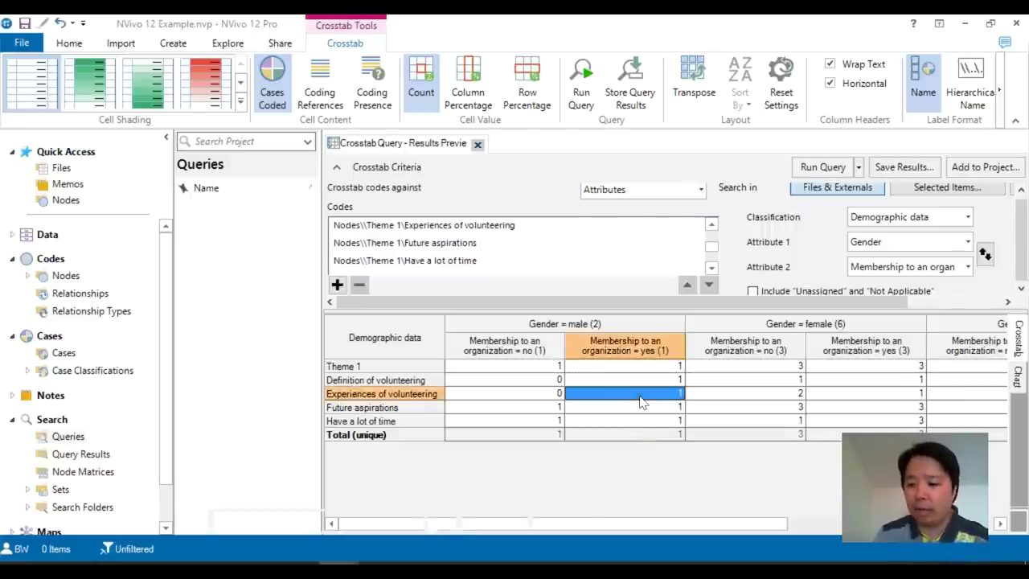
double_click(641, 395)
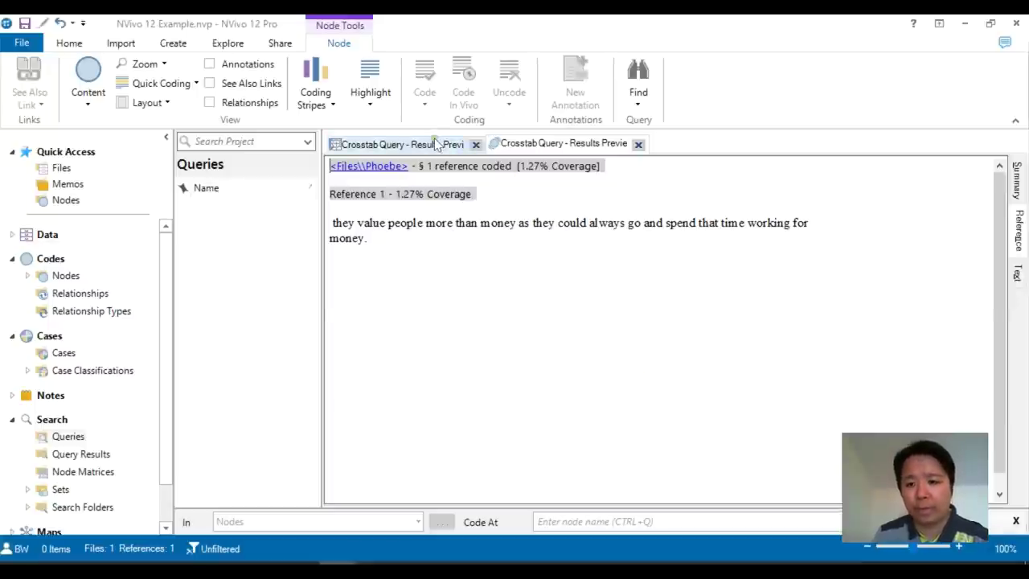
left_click(424, 144)
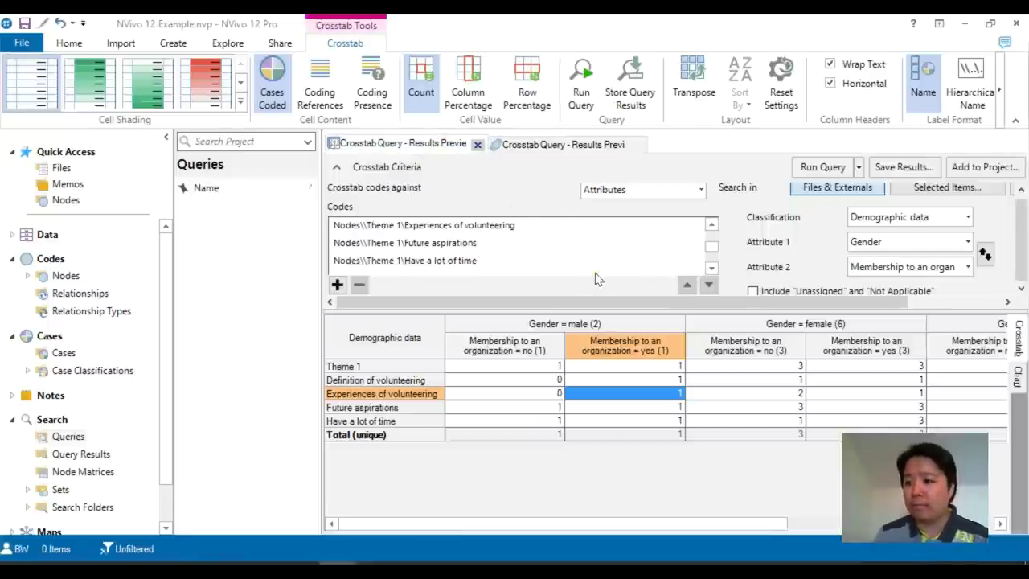